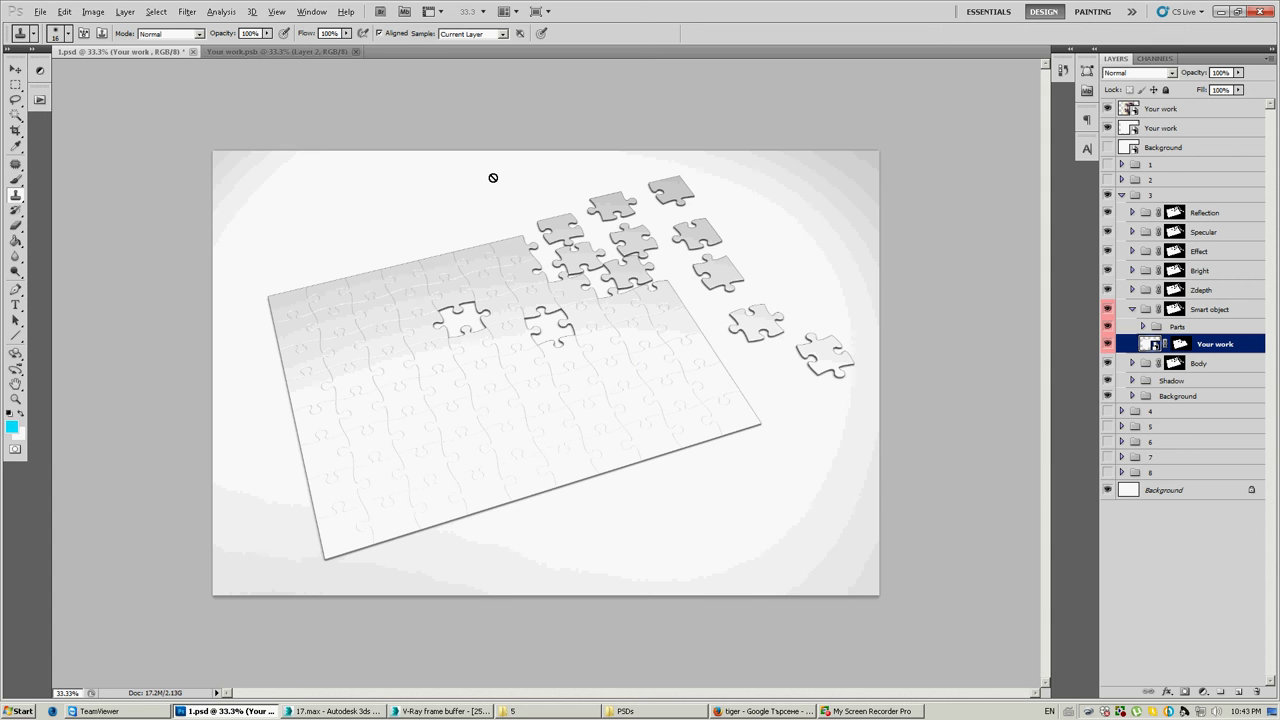
Step: Collapse layer group 3 so only the top-level layers and groups show
{"action": "left_click", "coordinate": [1121, 195]}
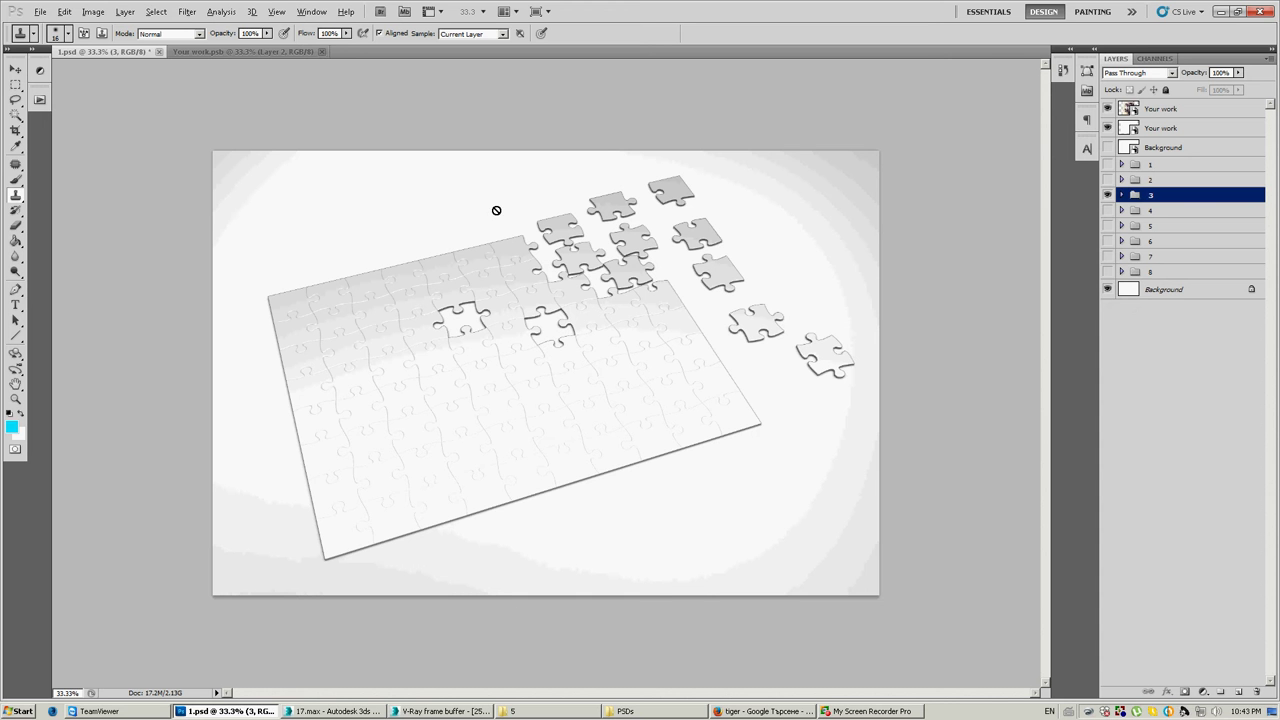
Step: Select the top Your work layer through the upper Background layer
{"action": "left_click", "coordinate": [1152, 112]}
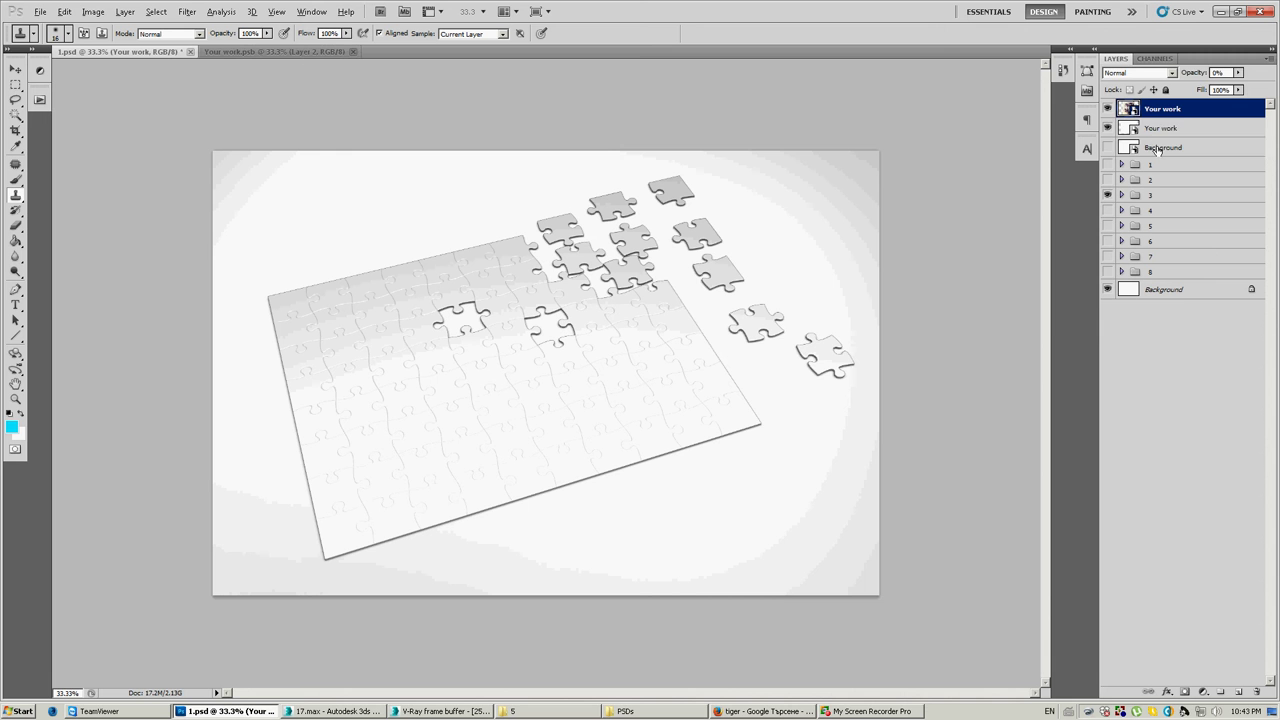
{"action": "left_click", "coordinate": [1152, 147], "text": "shift"}
{"action": "left_click", "coordinate": [1168, 112]}
{"action": "left_click", "coordinate": [1155, 150]}
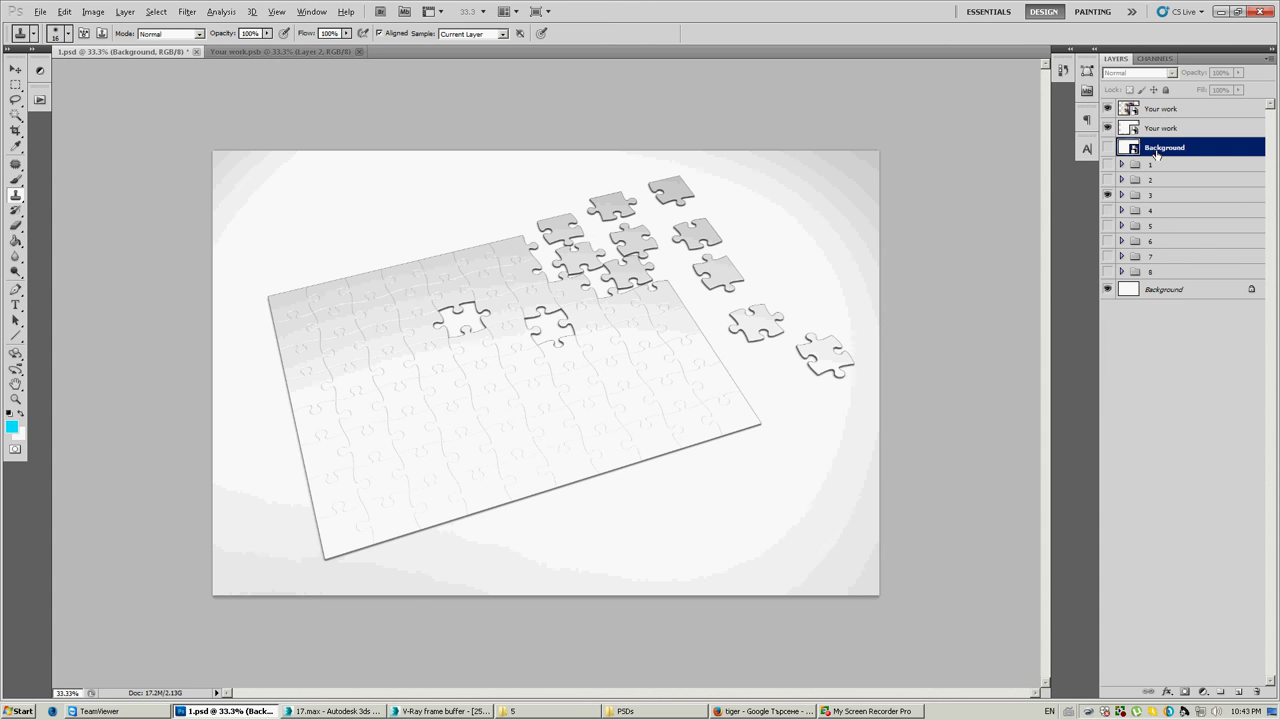
Step: Expand group 3, fold its Smart object group, and select the second Your work layer
{"action": "left_click", "coordinate": [1122, 195]}
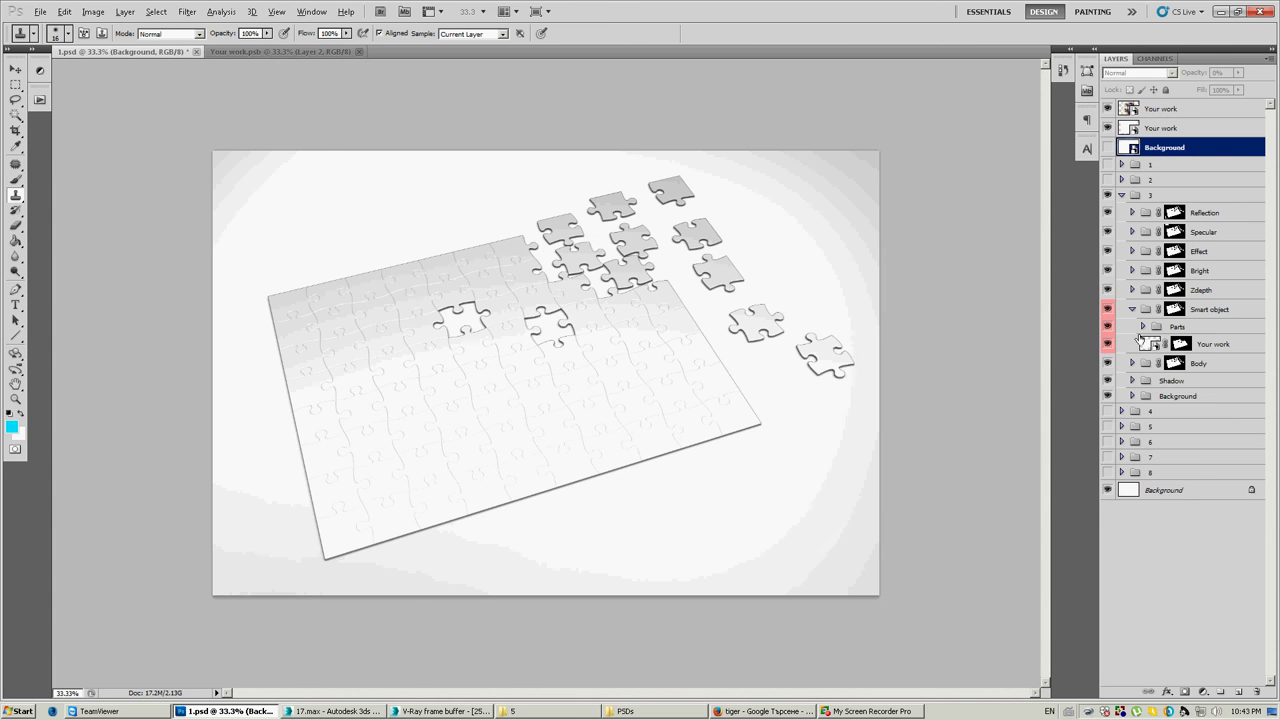
{"action": "left_click", "coordinate": [1133, 309]}
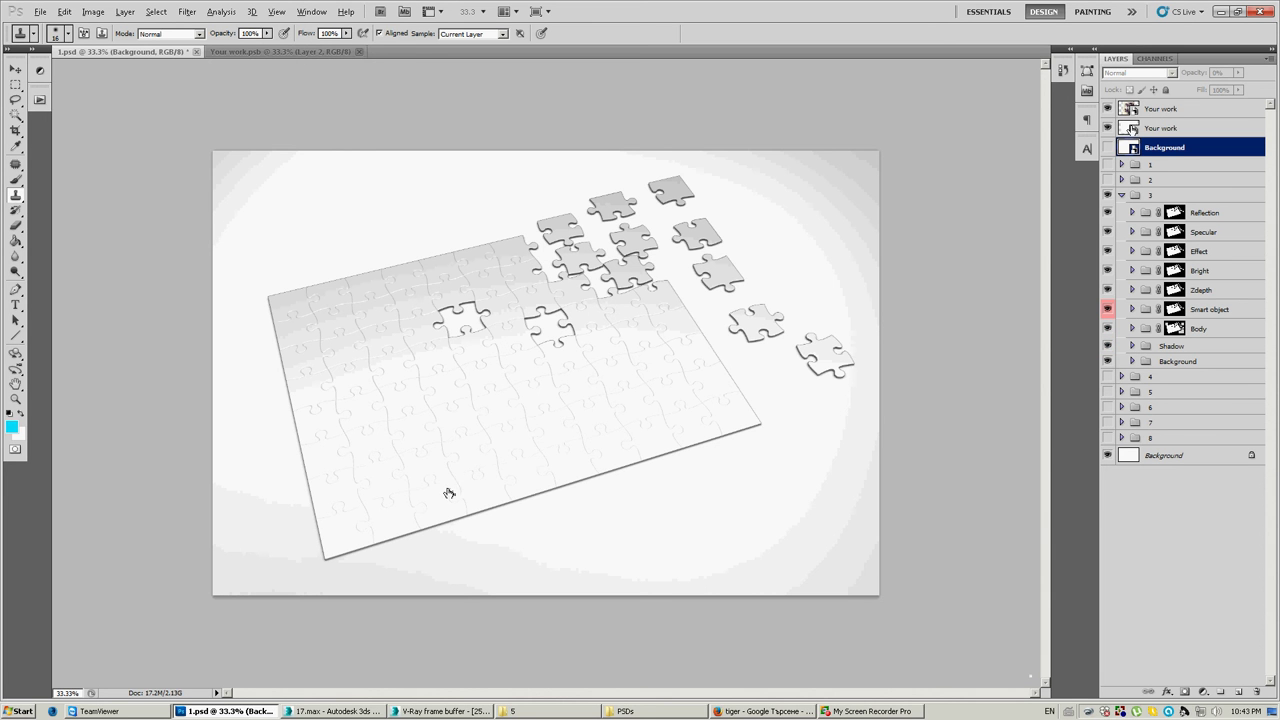
{"action": "left_click", "coordinate": [1163, 128]}
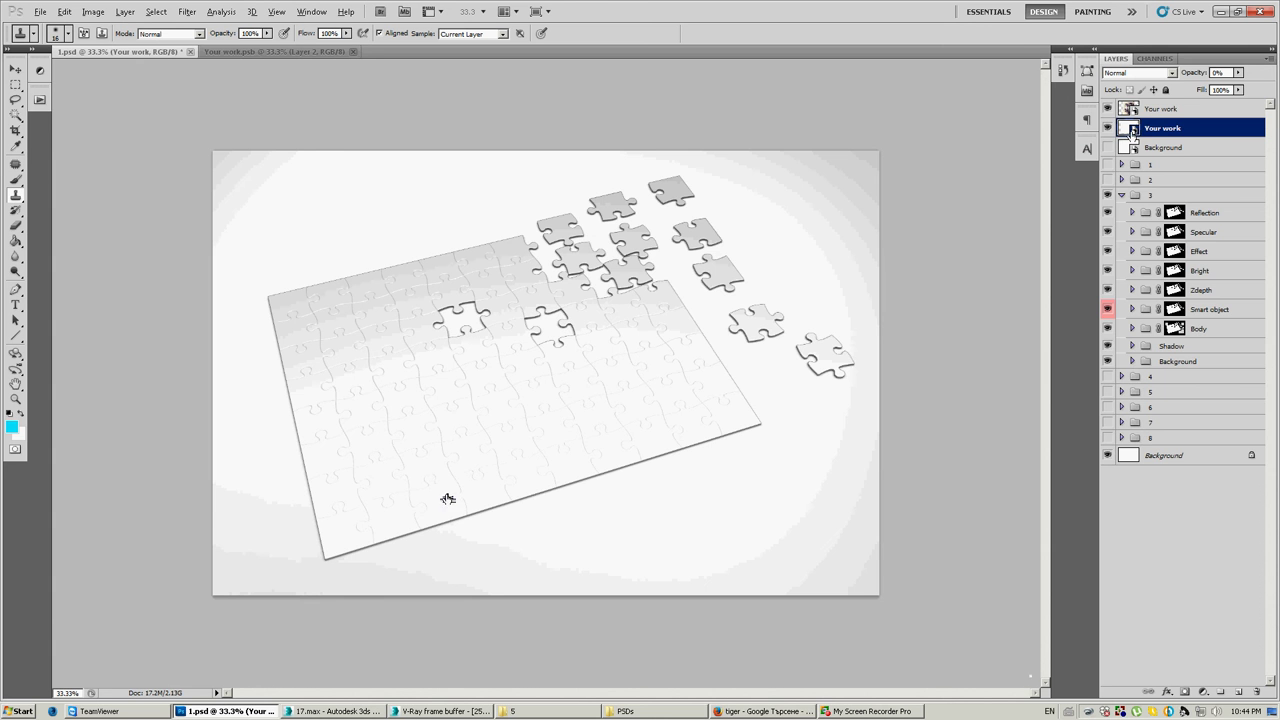
Step: In the Your work smart object, show the tiger photo Layer 2, then save the .psb back to the puzzle
{"action": "double_click", "coordinate": [1131, 130]}
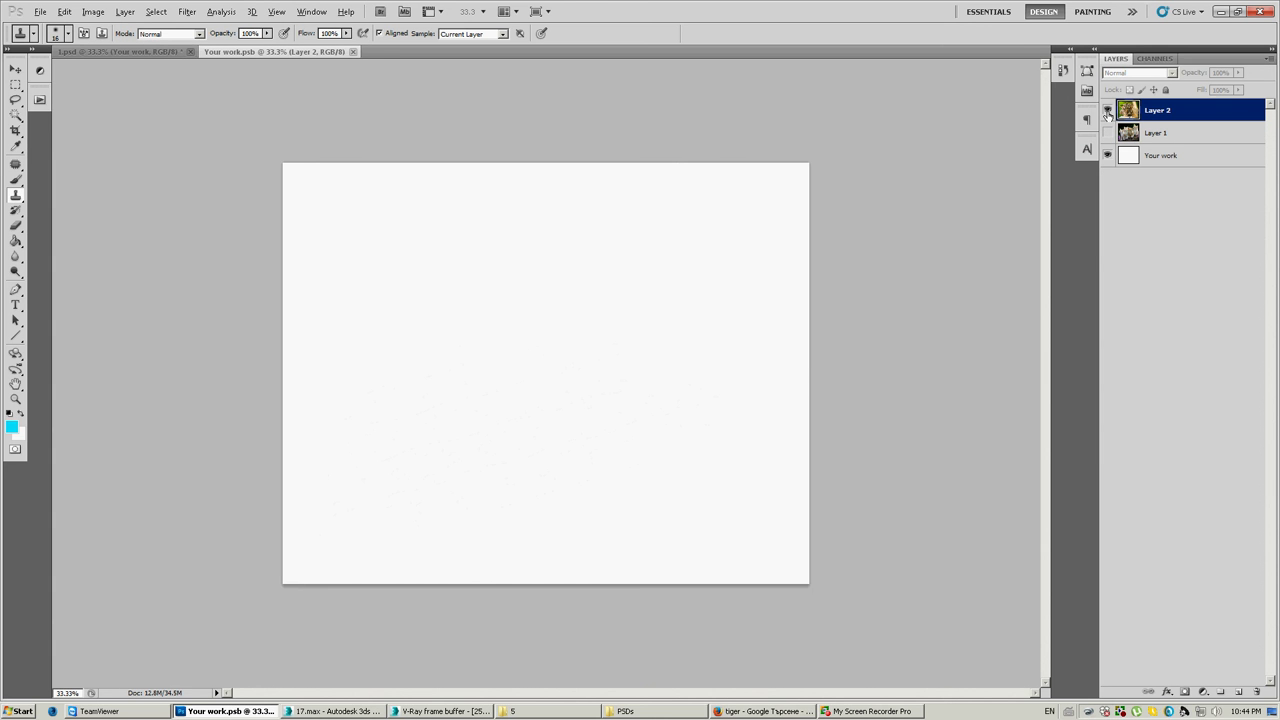
{"action": "left_click", "coordinate": [1107, 111]}
{"action": "left_click", "coordinate": [358, 51]}
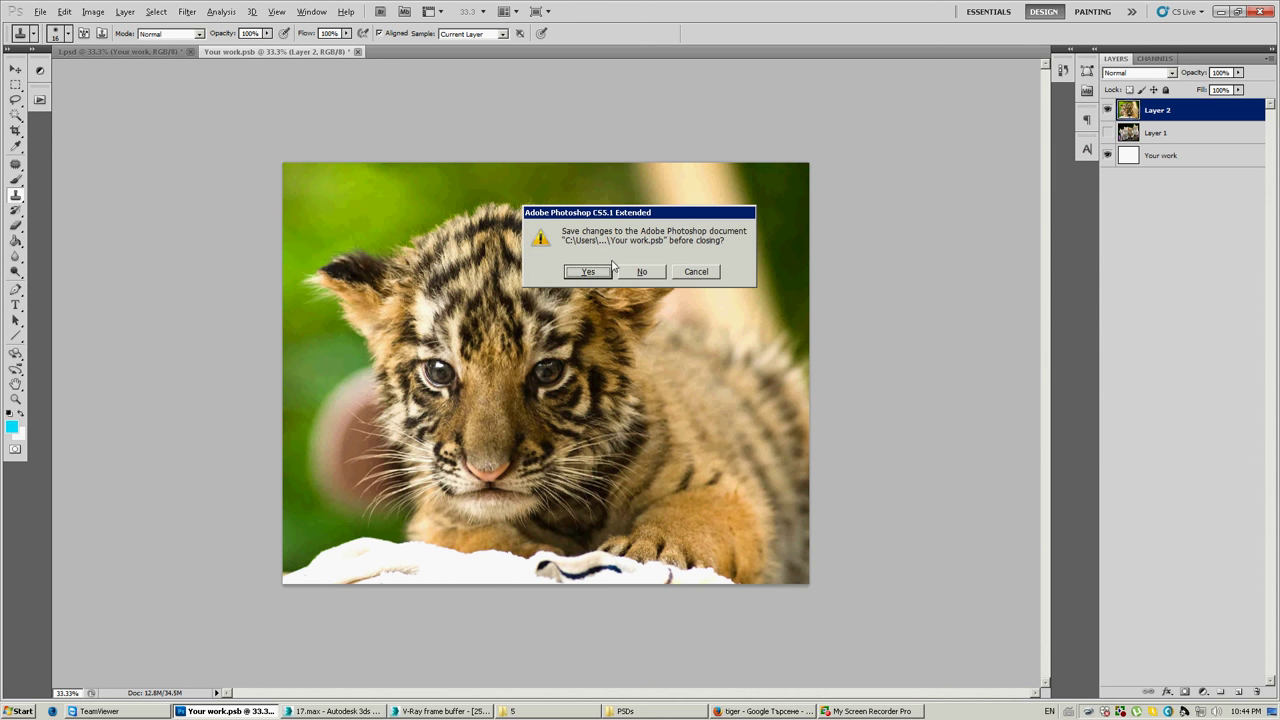
{"action": "left_click", "coordinate": [592, 272]}
{"action": "left_click", "coordinate": [586, 272]}
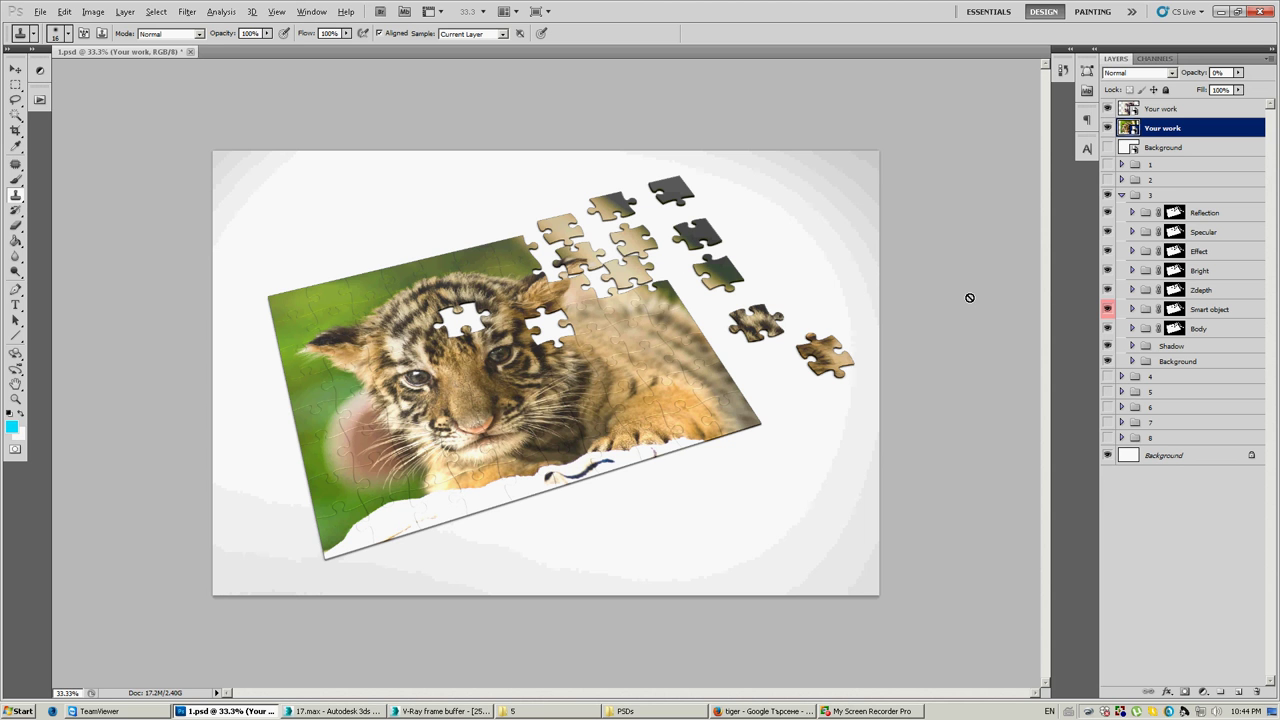
{"action": "left_click", "coordinate": [1203, 214]}
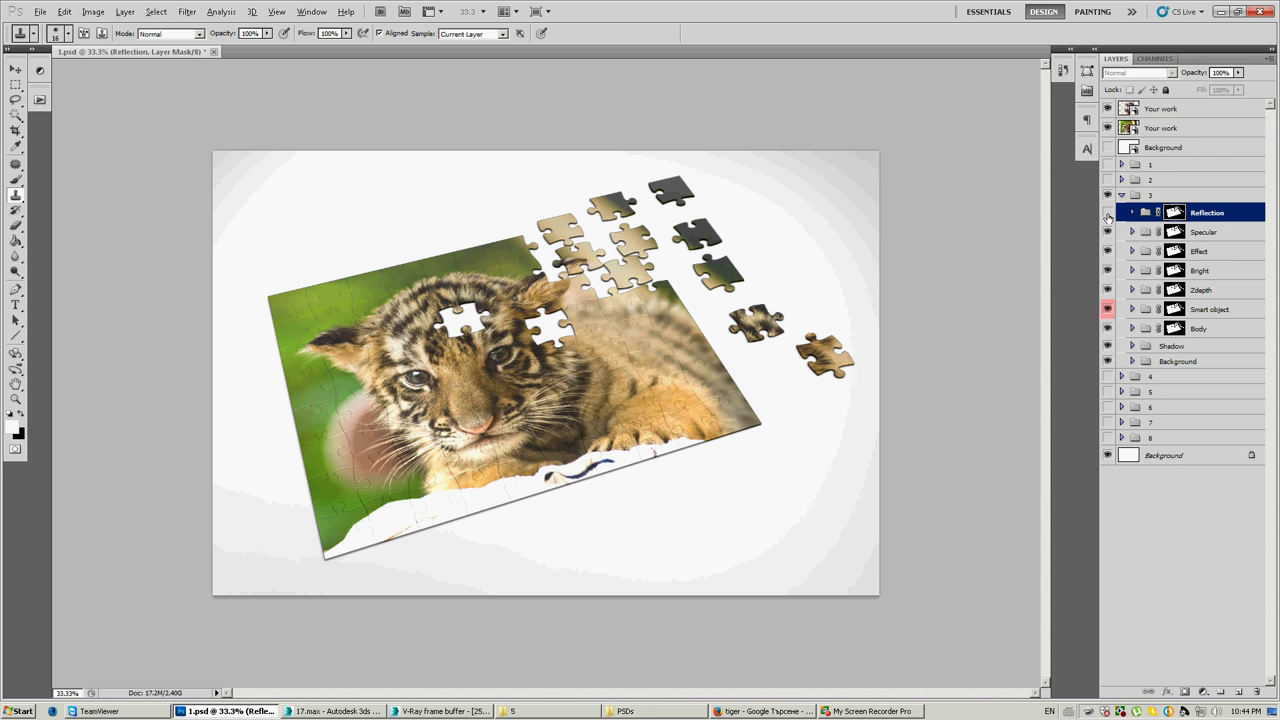
{"action": "left_click", "coordinate": [1107, 214]}
{"action": "left_click", "coordinate": [1107, 213]}
{"action": "left_click", "coordinate": [1125, 80]}
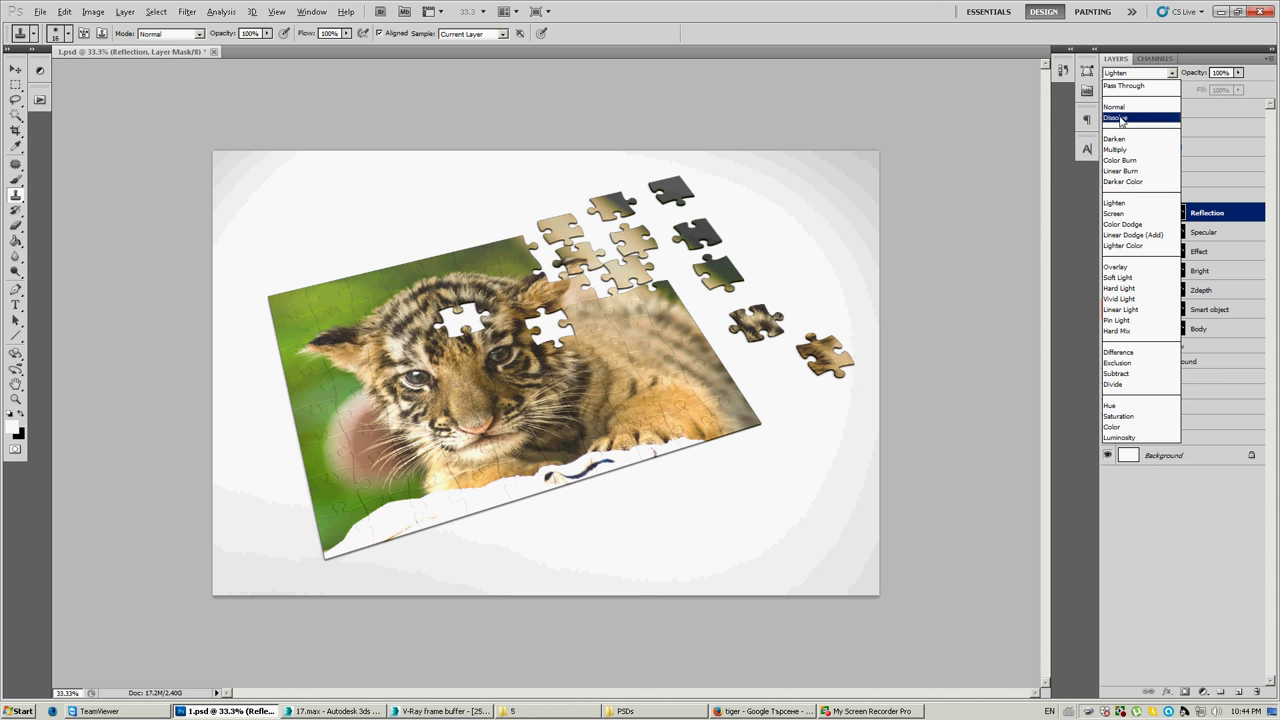
{"action": "left_click", "coordinate": [1120, 213]}
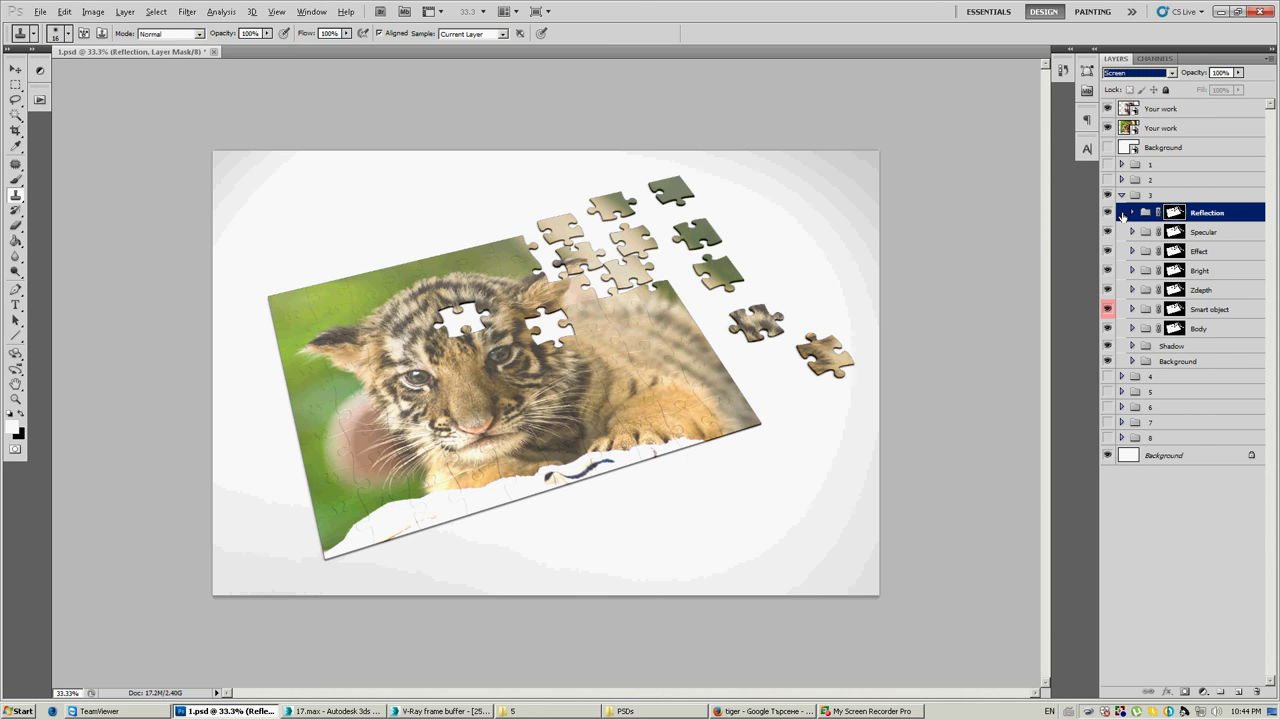
{"action": "left_click", "coordinate": [1155, 75]}
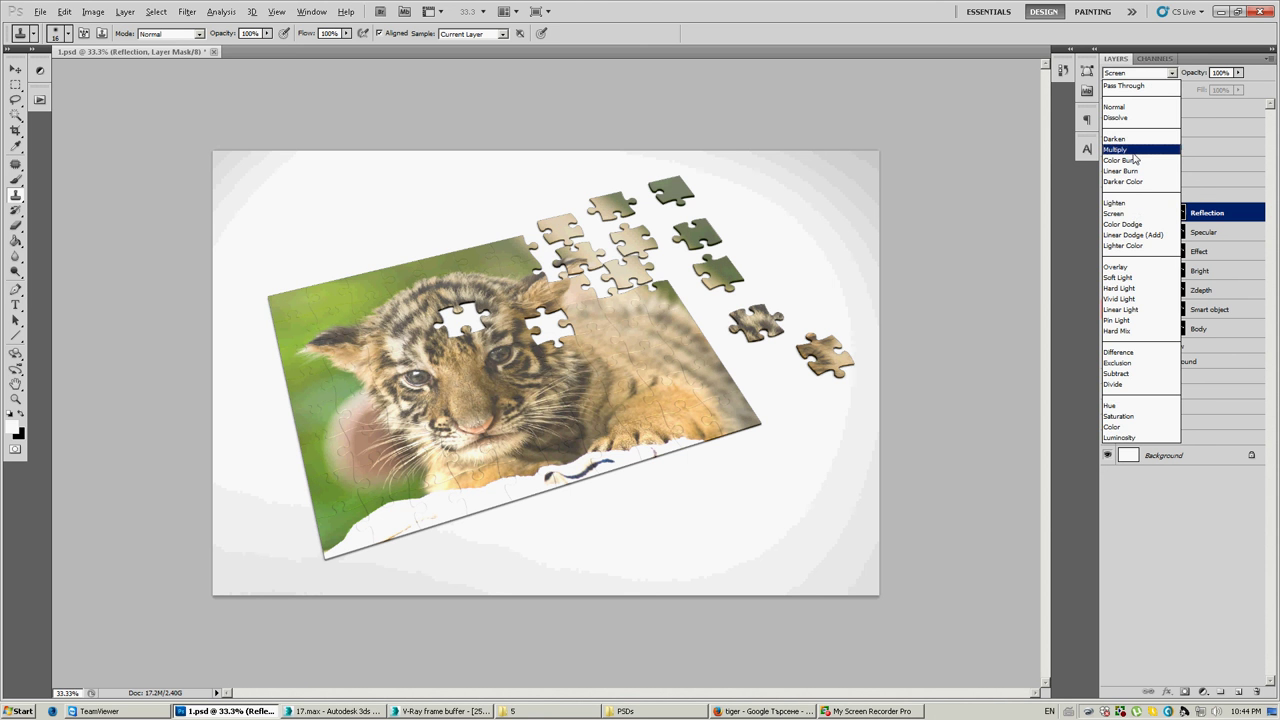
{"action": "left_click", "coordinate": [1136, 204]}
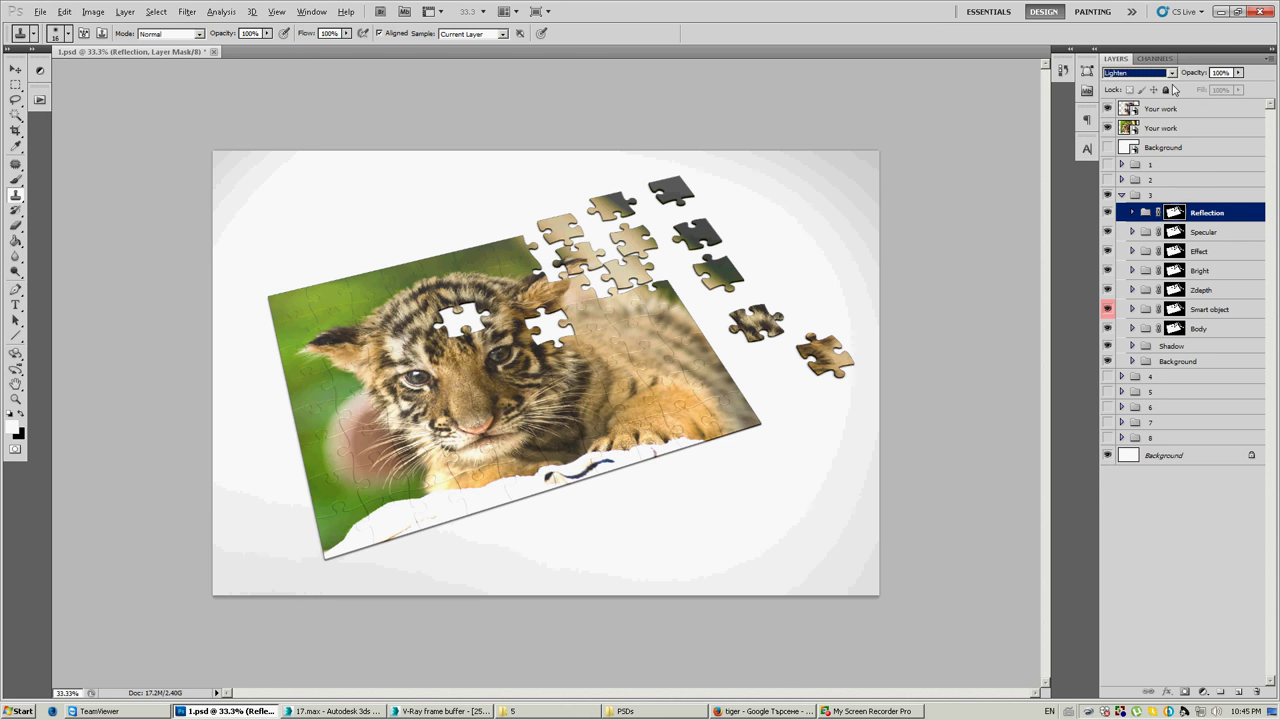
{"action": "left_click", "coordinate": [1215, 234]}
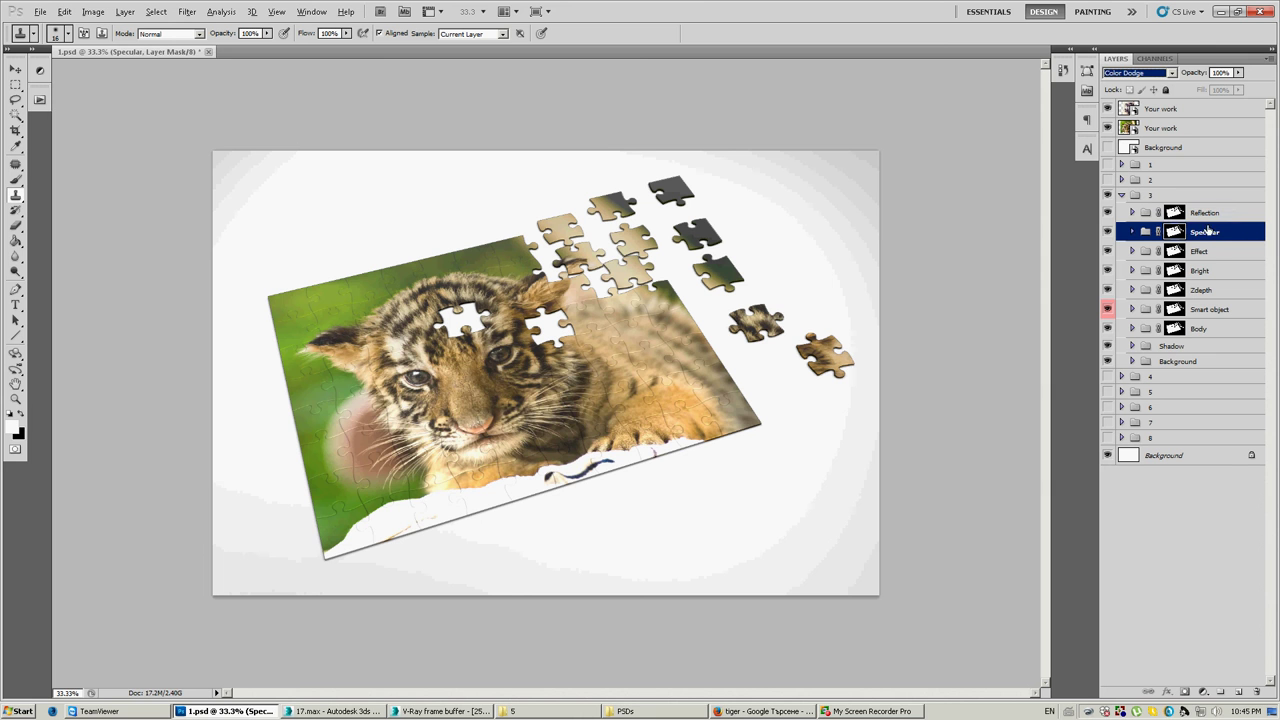
{"action": "left_click", "coordinate": [1107, 232]}
{"action": "left_click", "coordinate": [1107, 232]}
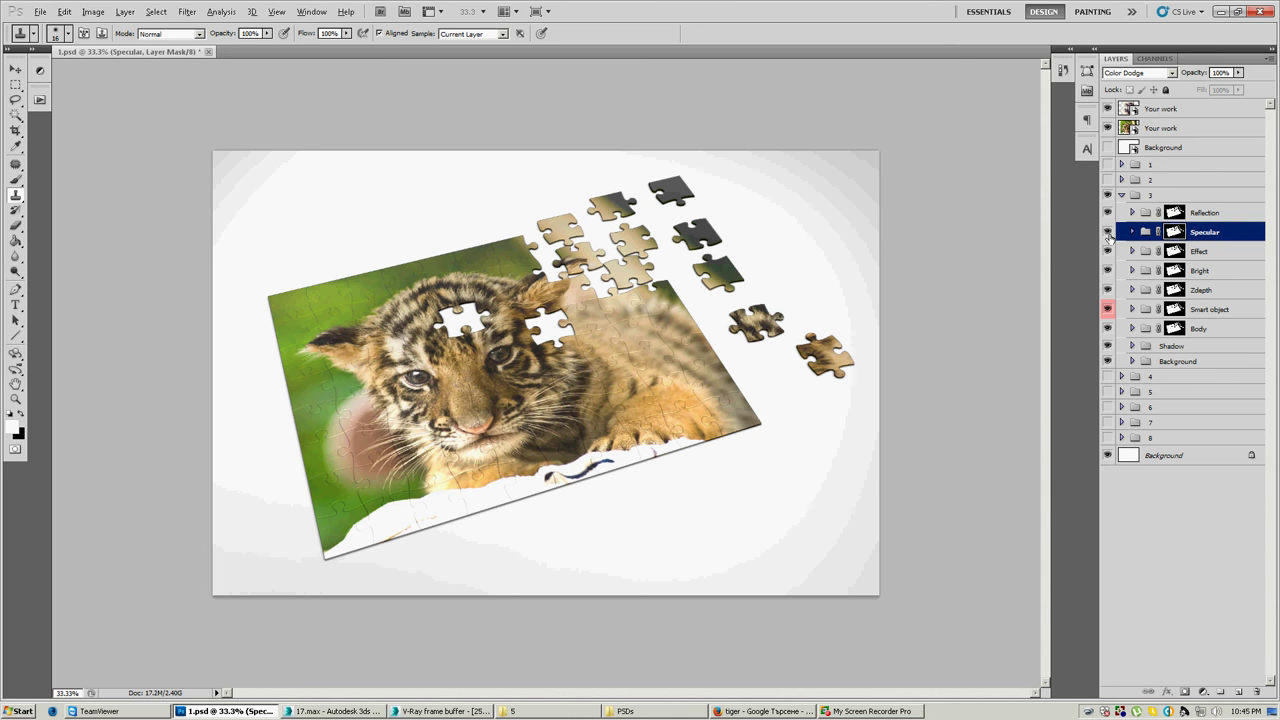
{"action": "left_click", "coordinate": [1210, 253]}
{"action": "left_click", "coordinate": [1200, 272]}
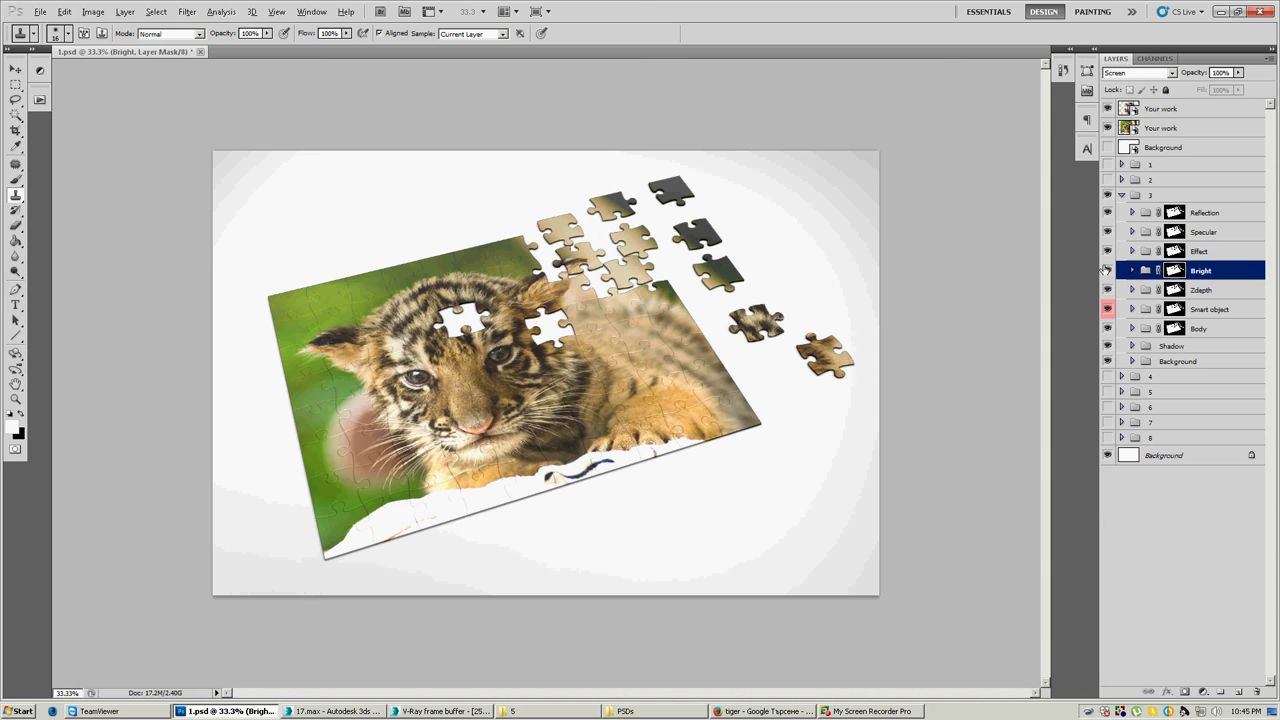
{"action": "left_click", "coordinate": [1200, 252]}
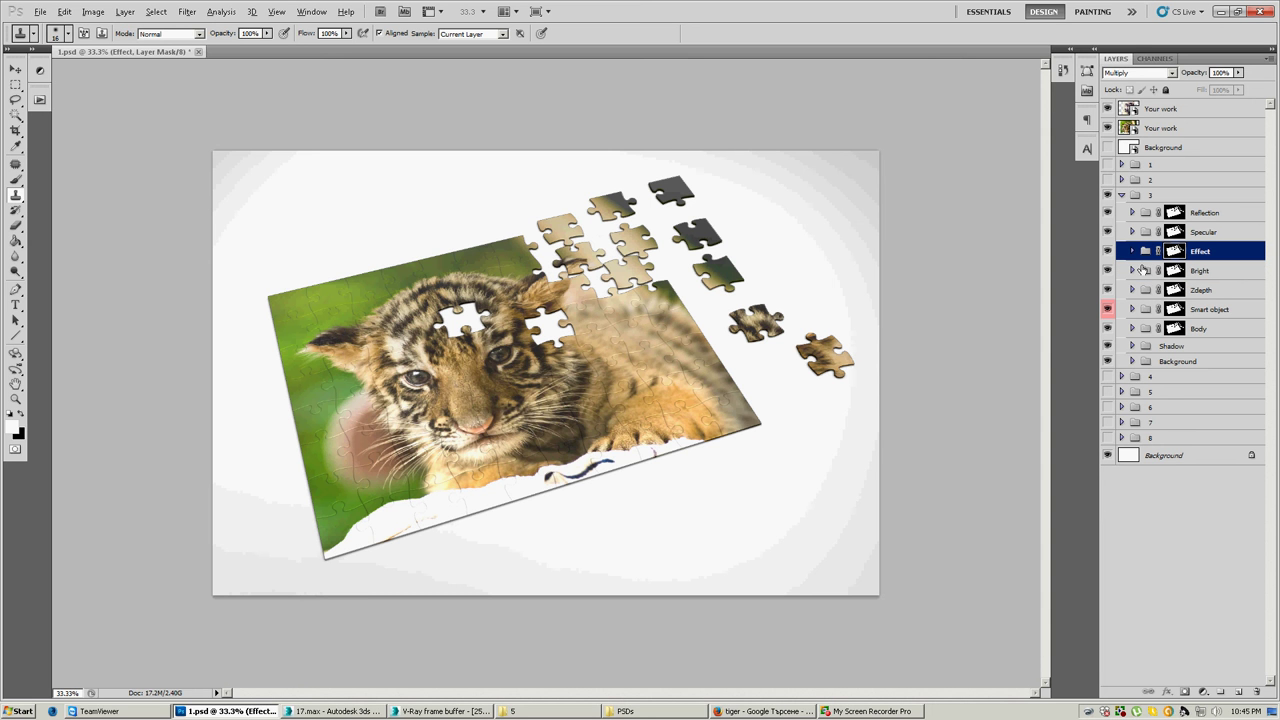
{"action": "left_click", "coordinate": [1108, 251]}
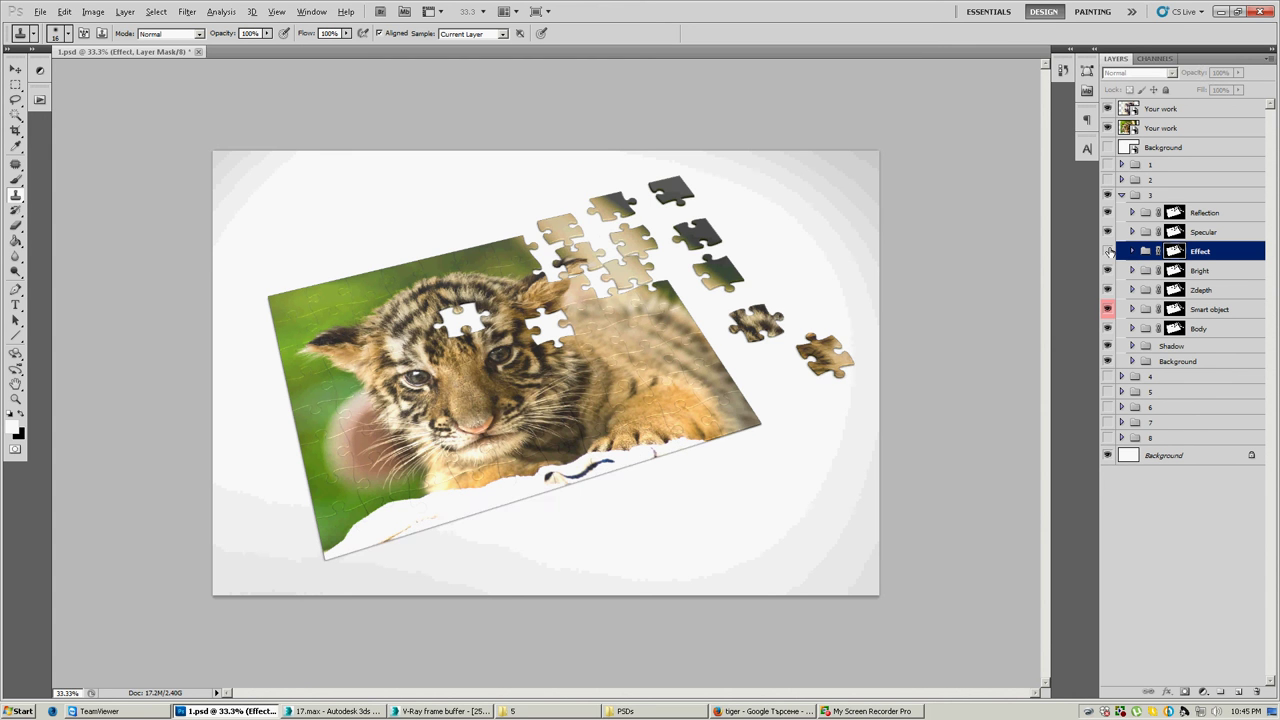
{"action": "left_click", "coordinate": [1108, 251]}
{"action": "left_click", "coordinate": [1147, 73]}
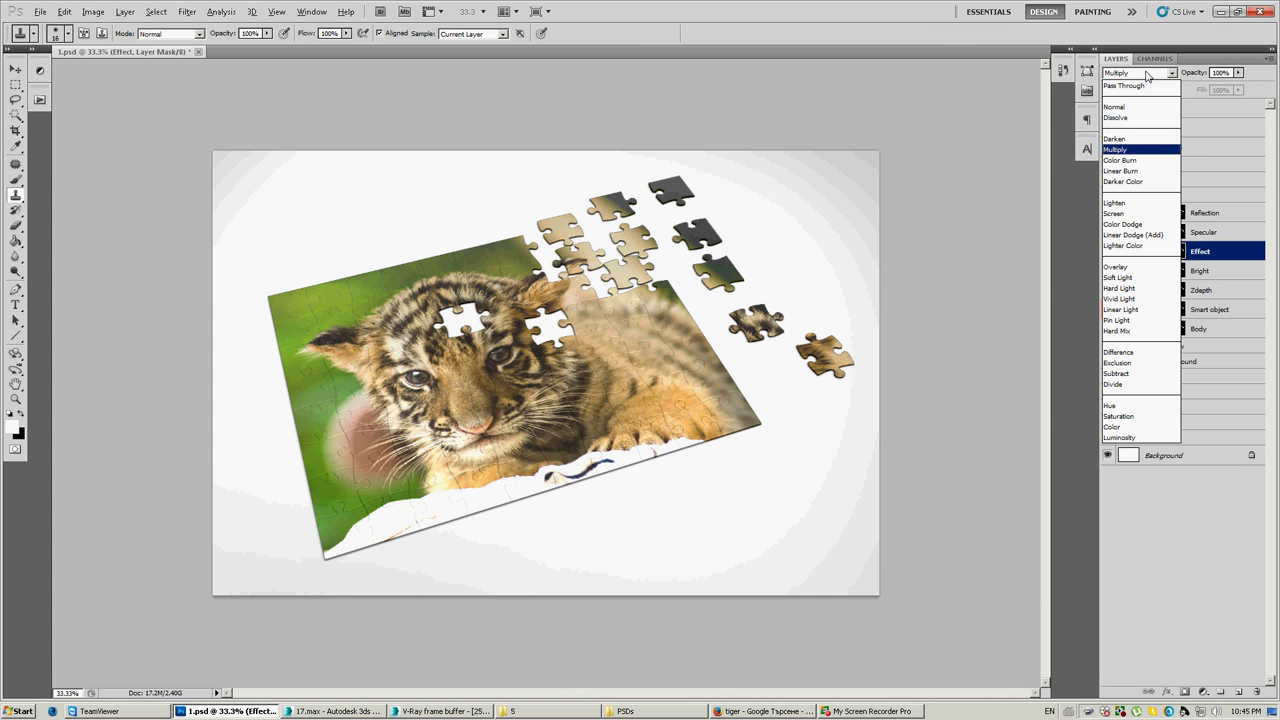
{"action": "left_click", "coordinate": [1122, 140]}
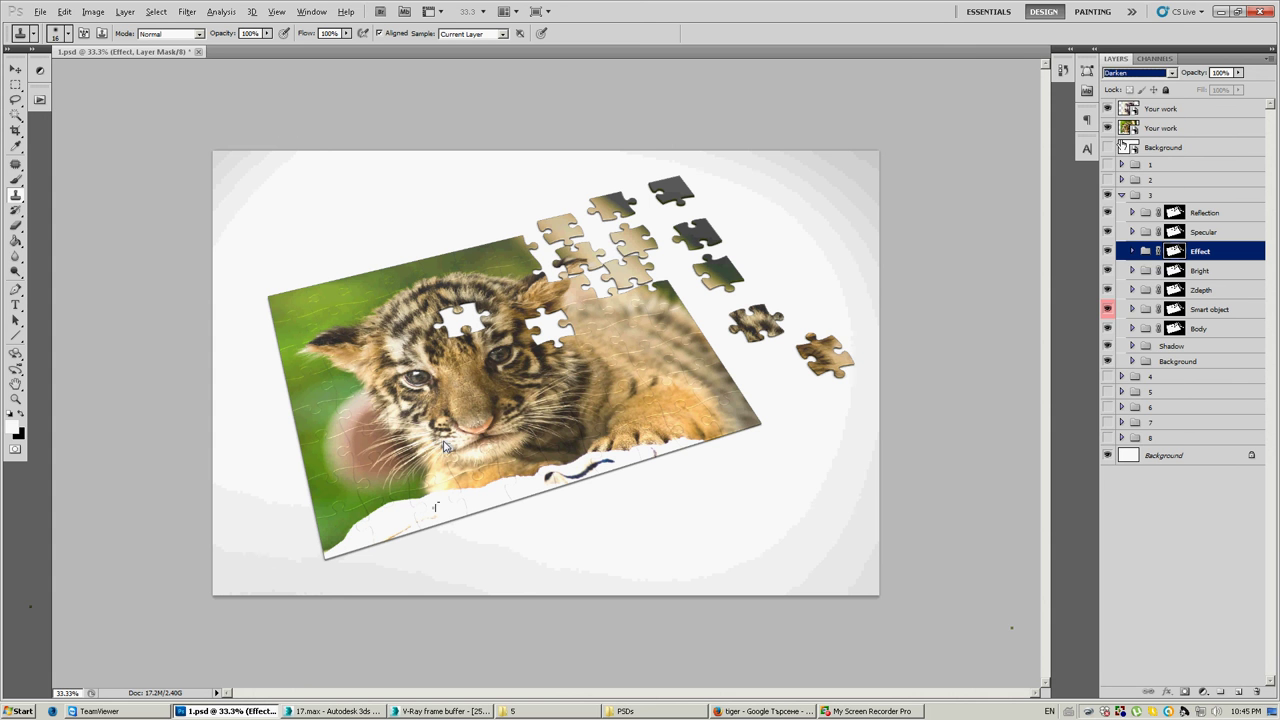
{"action": "left_click", "coordinate": [1130, 76]}
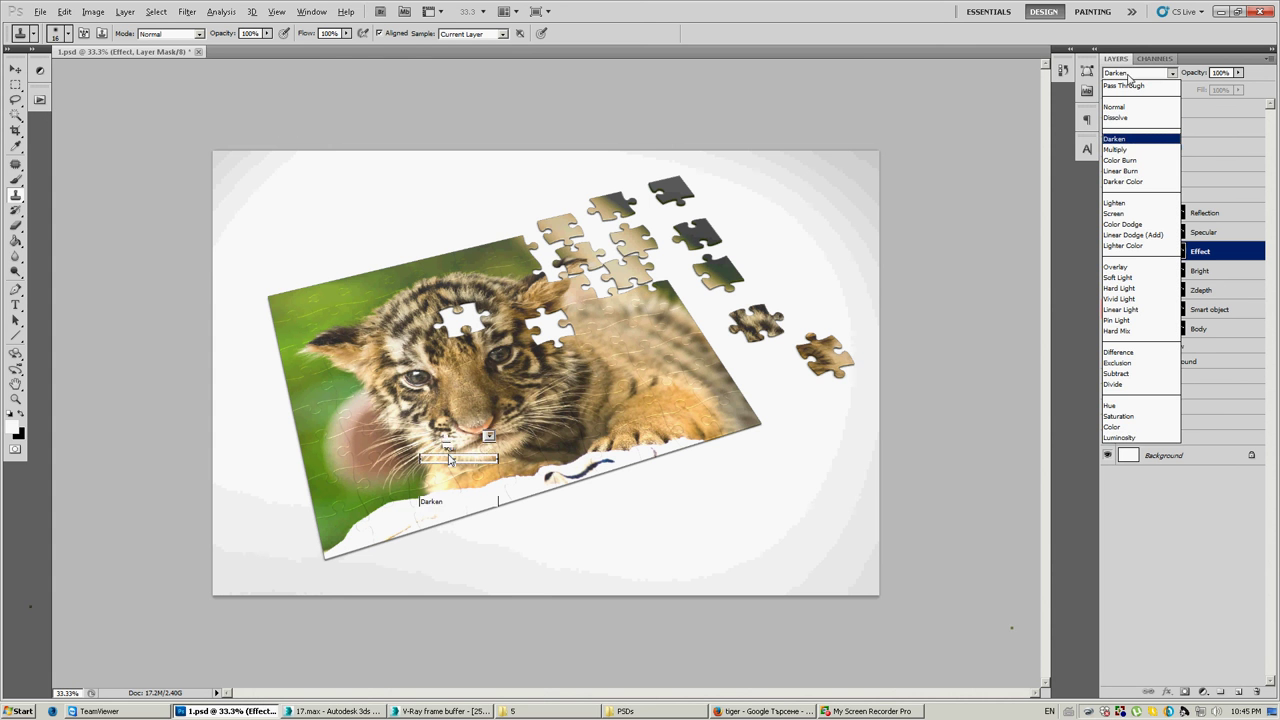
{"action": "left_click", "coordinate": [1122, 160]}
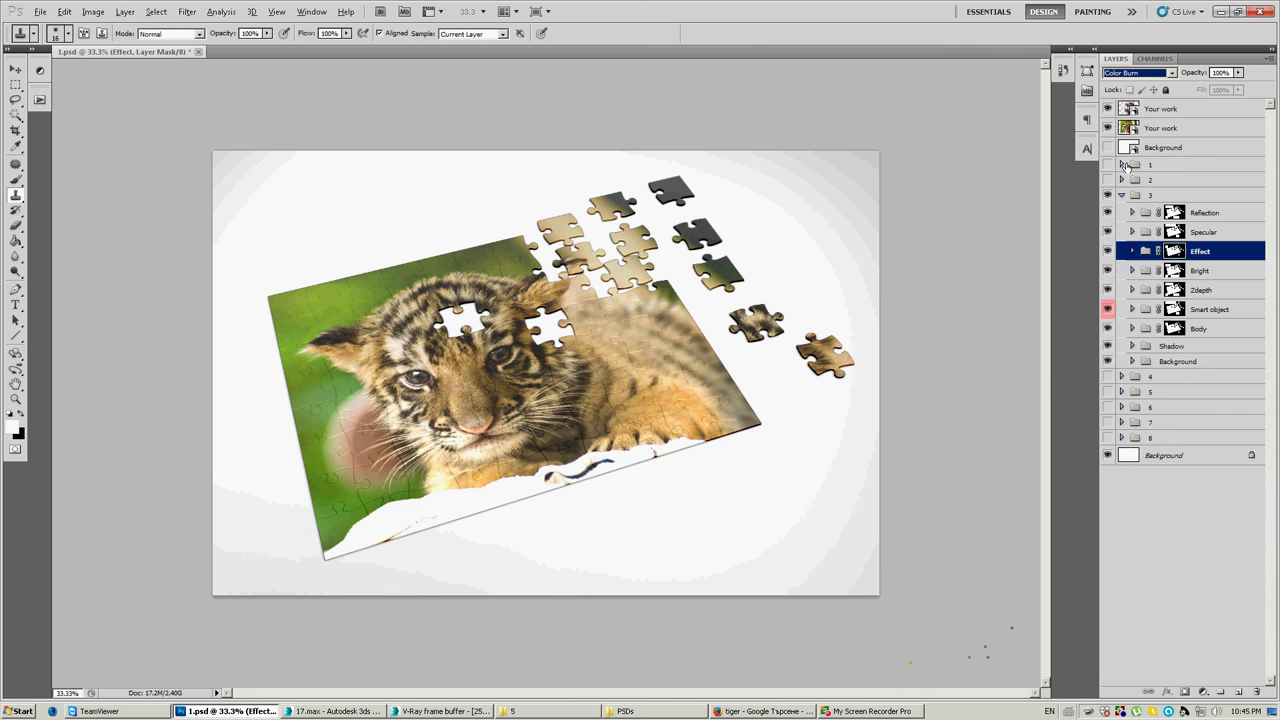
{"action": "left_click", "coordinate": [1135, 73]}
{"action": "left_click", "coordinate": [1122, 149]}
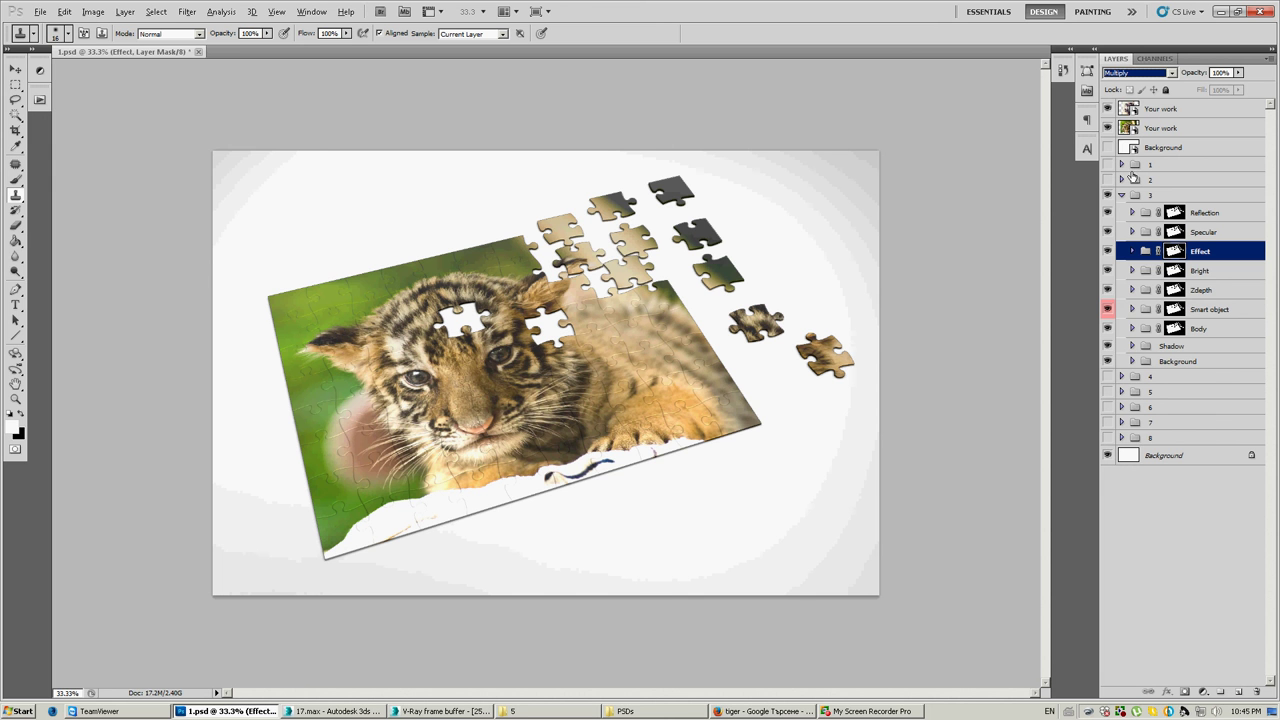
Step: Compare the puzzle with the Zdepth shading layer hidden and shown
{"action": "left_click", "coordinate": [1205, 270]}
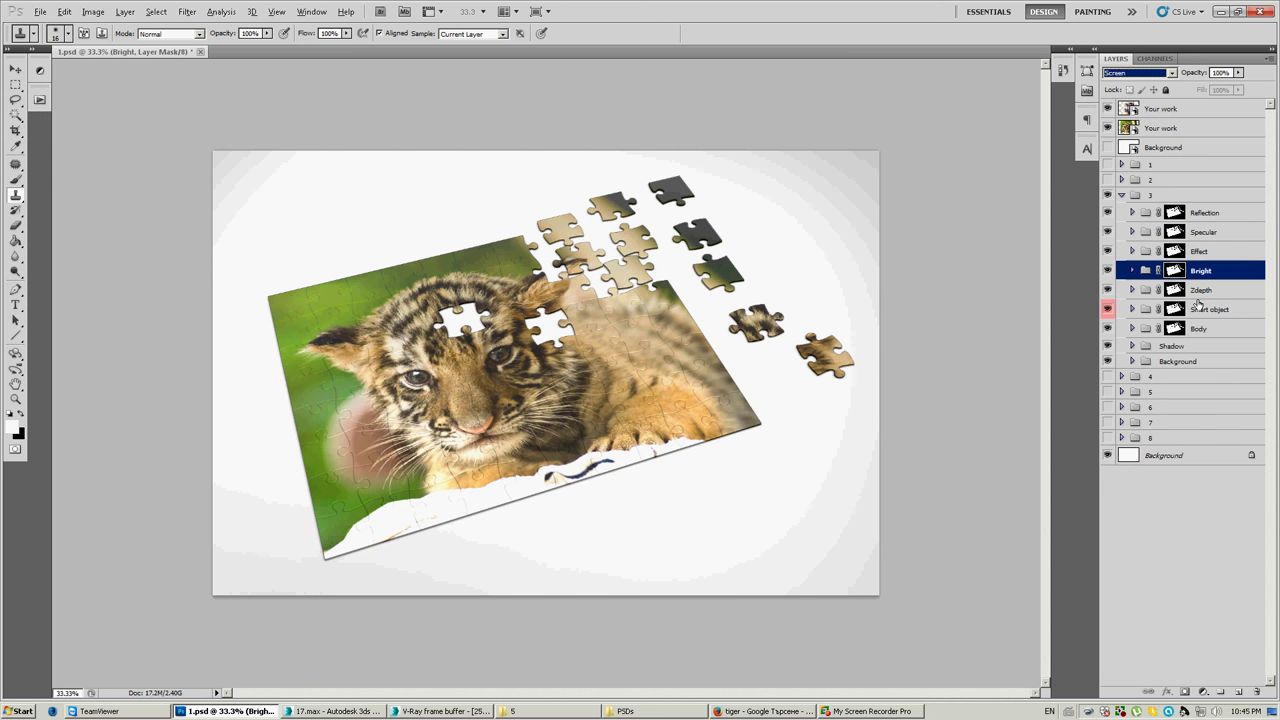
{"action": "left_click", "coordinate": [1200, 290]}
{"action": "left_click", "coordinate": [1108, 290]}
{"action": "left_click", "coordinate": [1108, 290]}
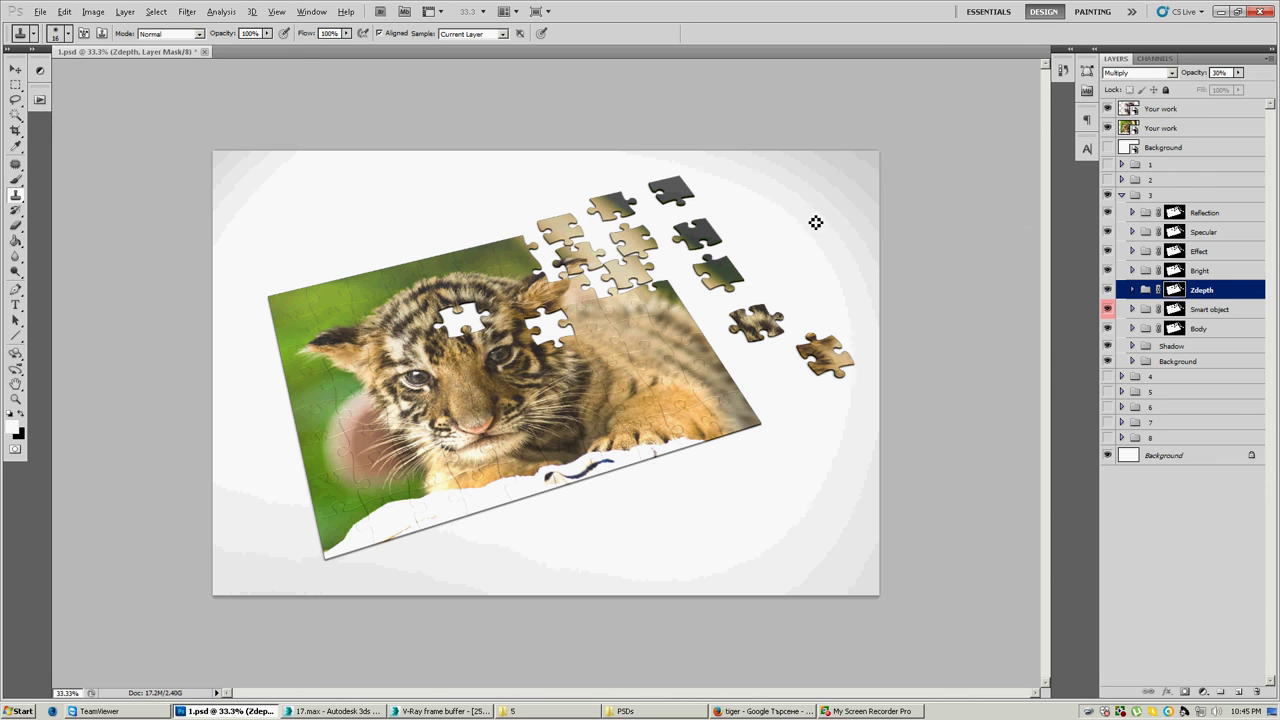
Step: Inspect the Smart object group's Your work layer, Parts pieces 1–10, and the Body group, refolding each
{"action": "left_click", "coordinate": [1127, 311]}
{"action": "left_click", "coordinate": [1133, 310]}
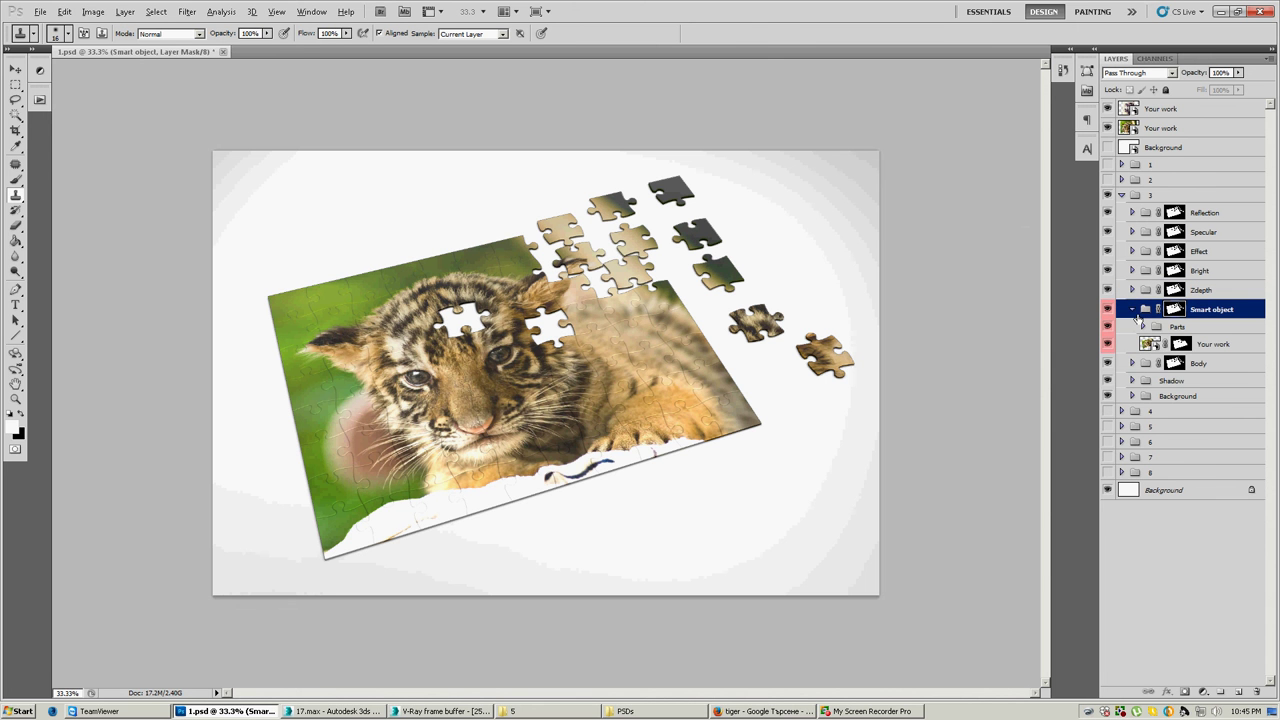
{"action": "left_click", "coordinate": [1226, 347]}
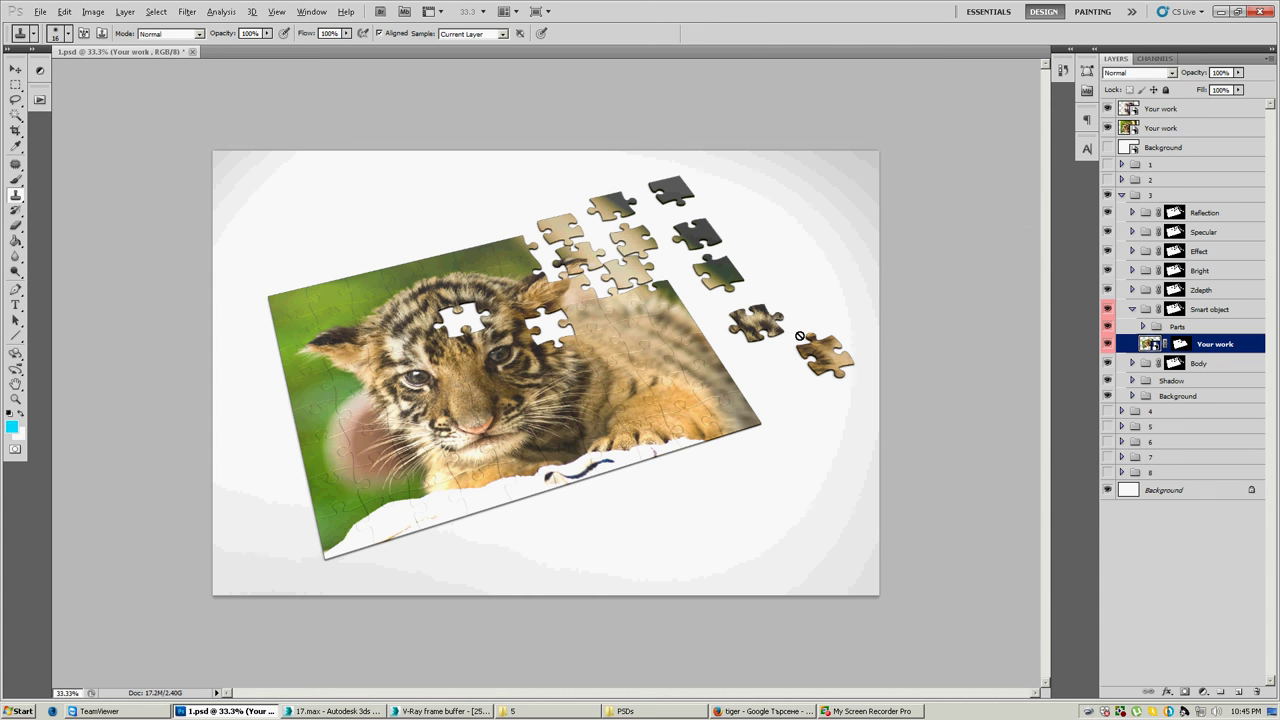
{"action": "left_click", "coordinate": [1142, 327]}
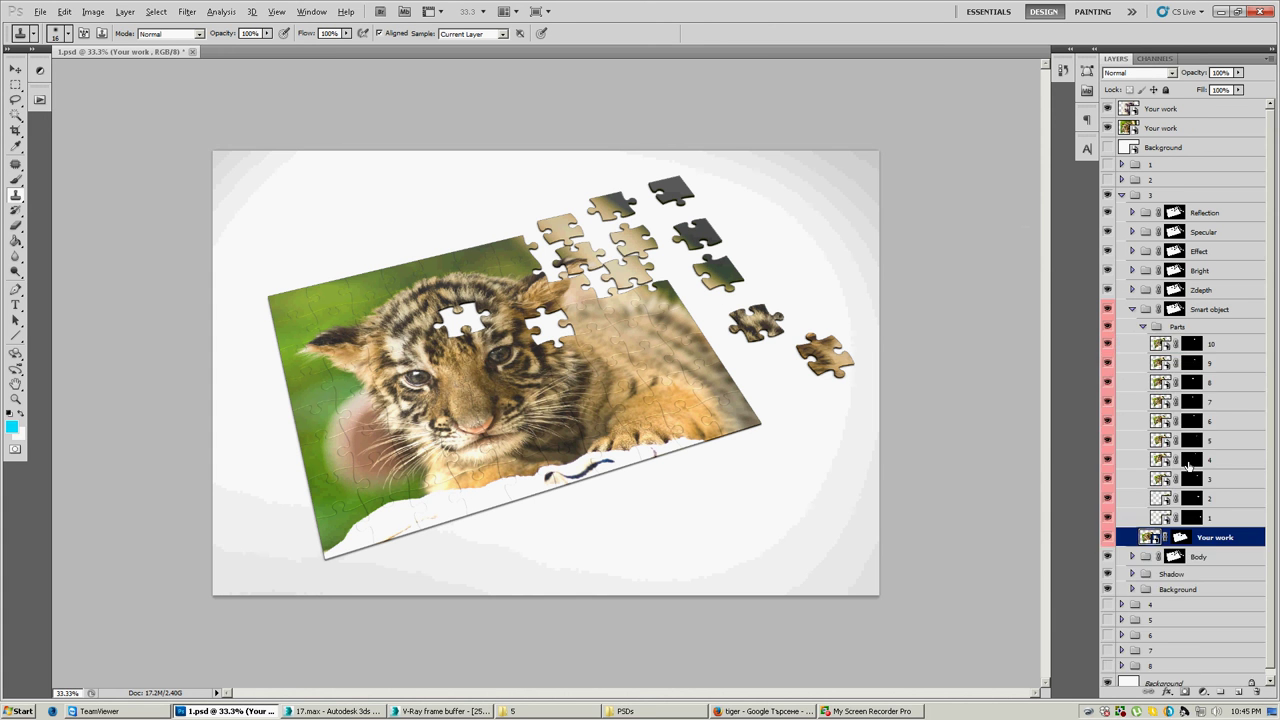
{"action": "left_click", "coordinate": [1142, 327]}
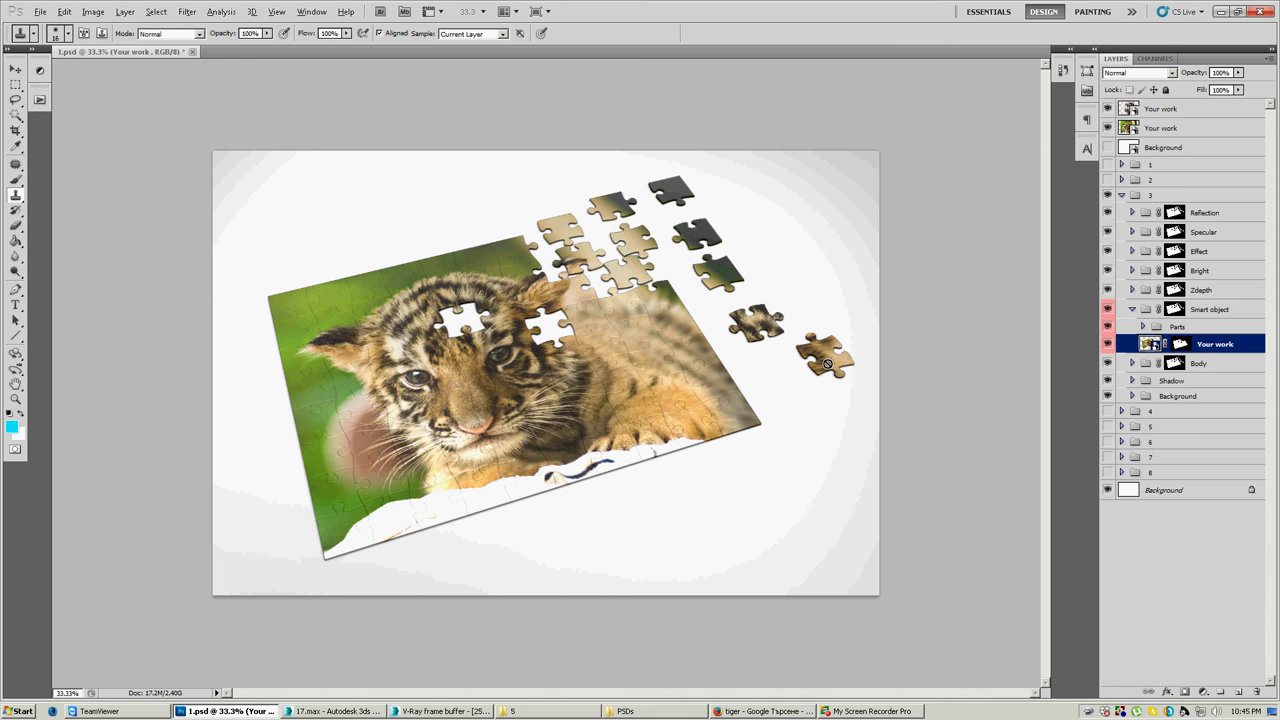
{"action": "left_click", "coordinate": [1131, 309]}
{"action": "left_click", "coordinate": [1132, 329]}
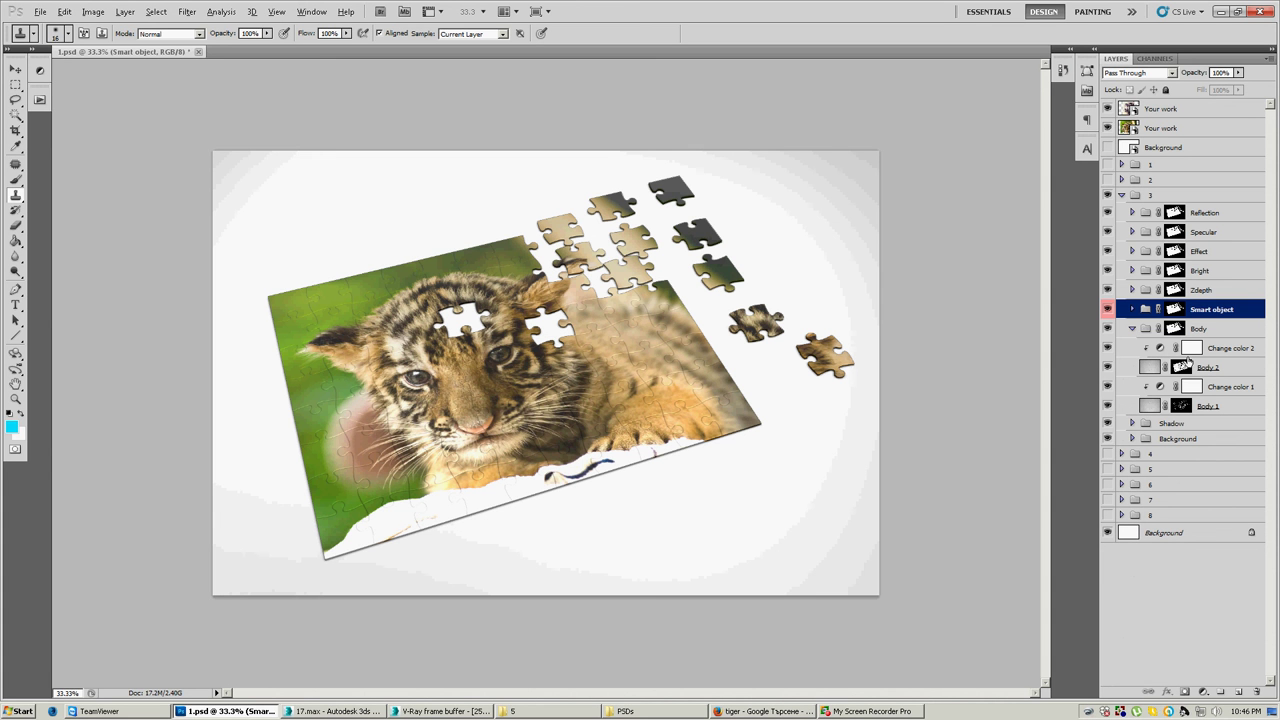
{"action": "left_click", "coordinate": [1132, 329]}
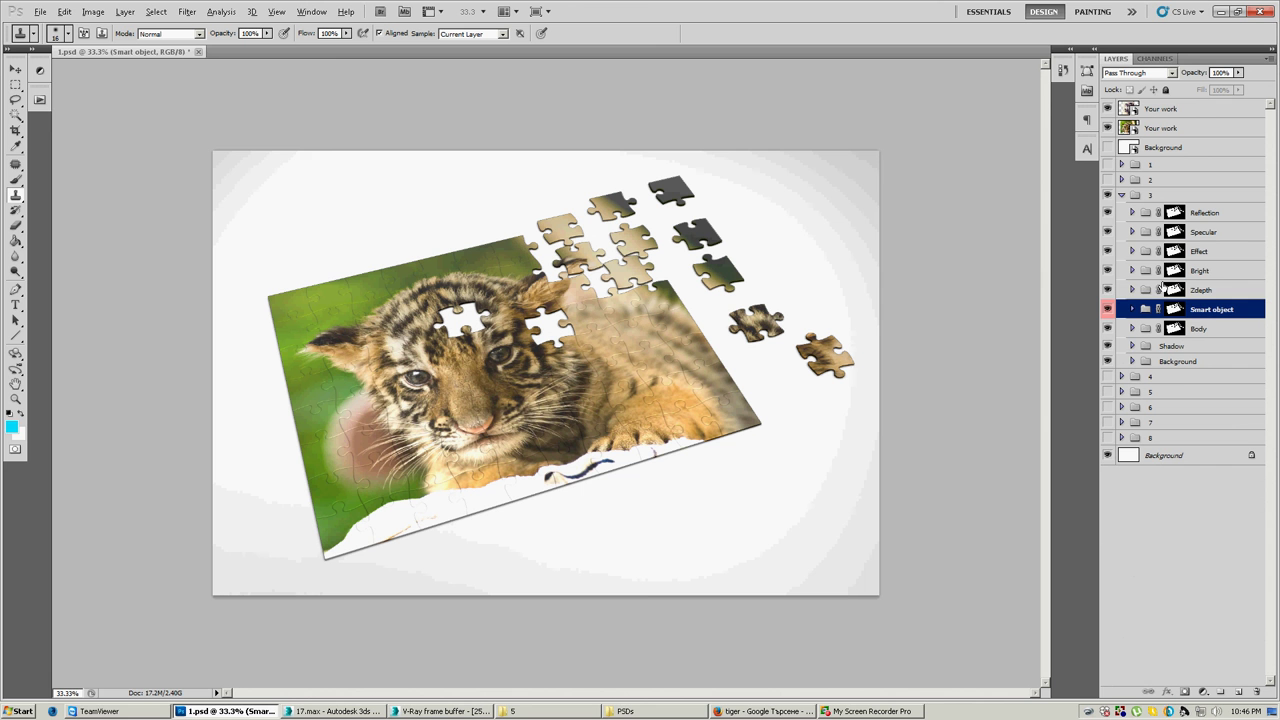
Step: Select Effect and compare the puzzle with Bright 2 hidden and shown, then fold Bright
{"action": "left_click", "coordinate": [1199, 252]}
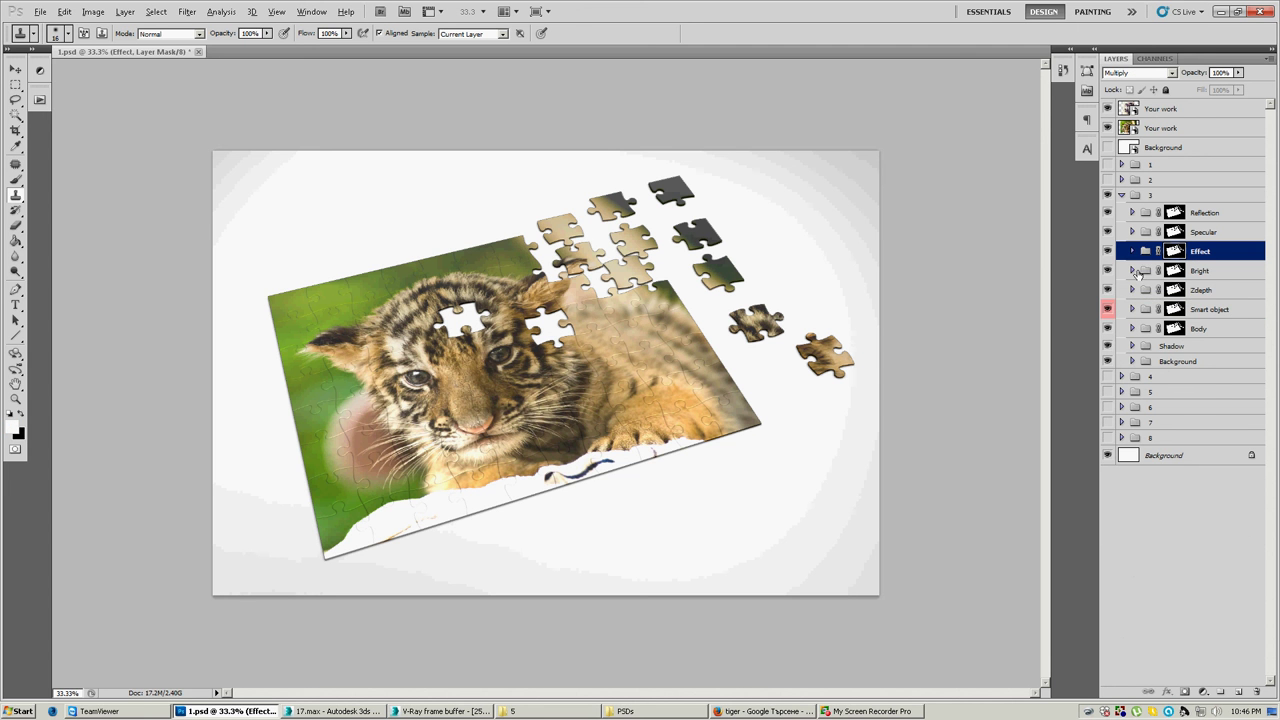
{"action": "left_click", "coordinate": [1132, 271]}
{"action": "left_click", "coordinate": [1107, 290]}
{"action": "left_click", "coordinate": [1107, 290]}
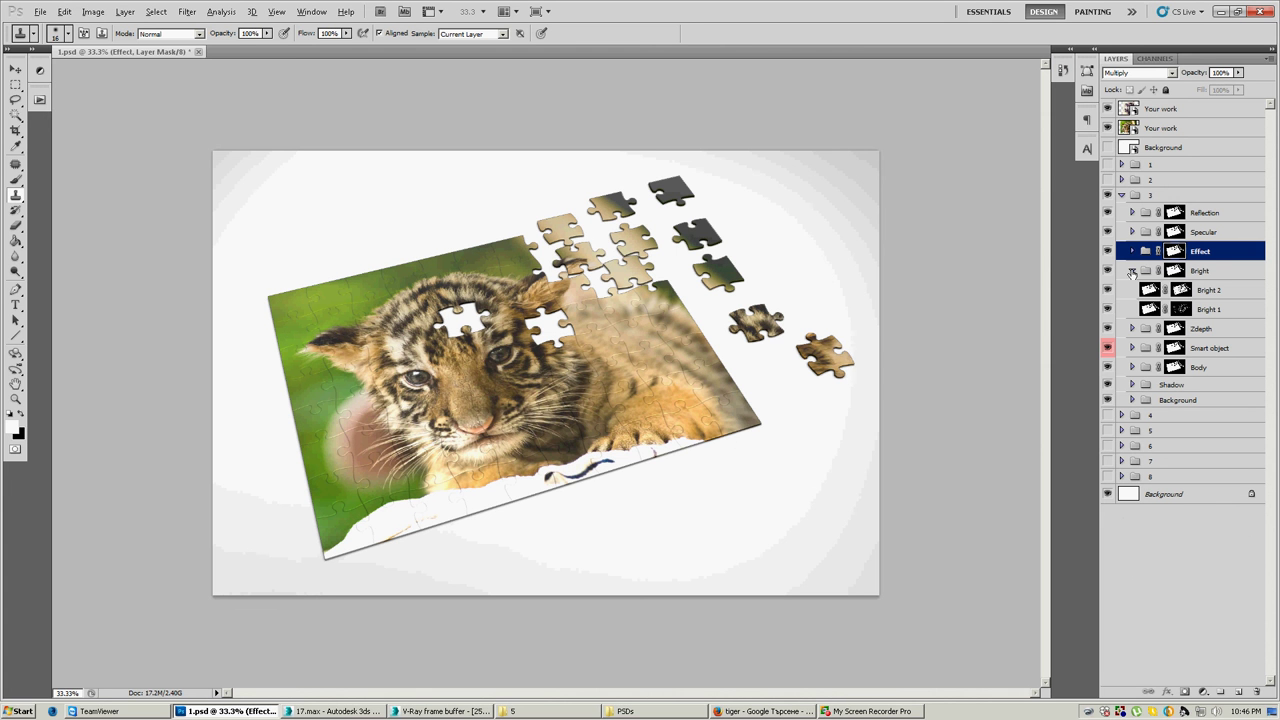
{"action": "left_click", "coordinate": [1132, 271]}
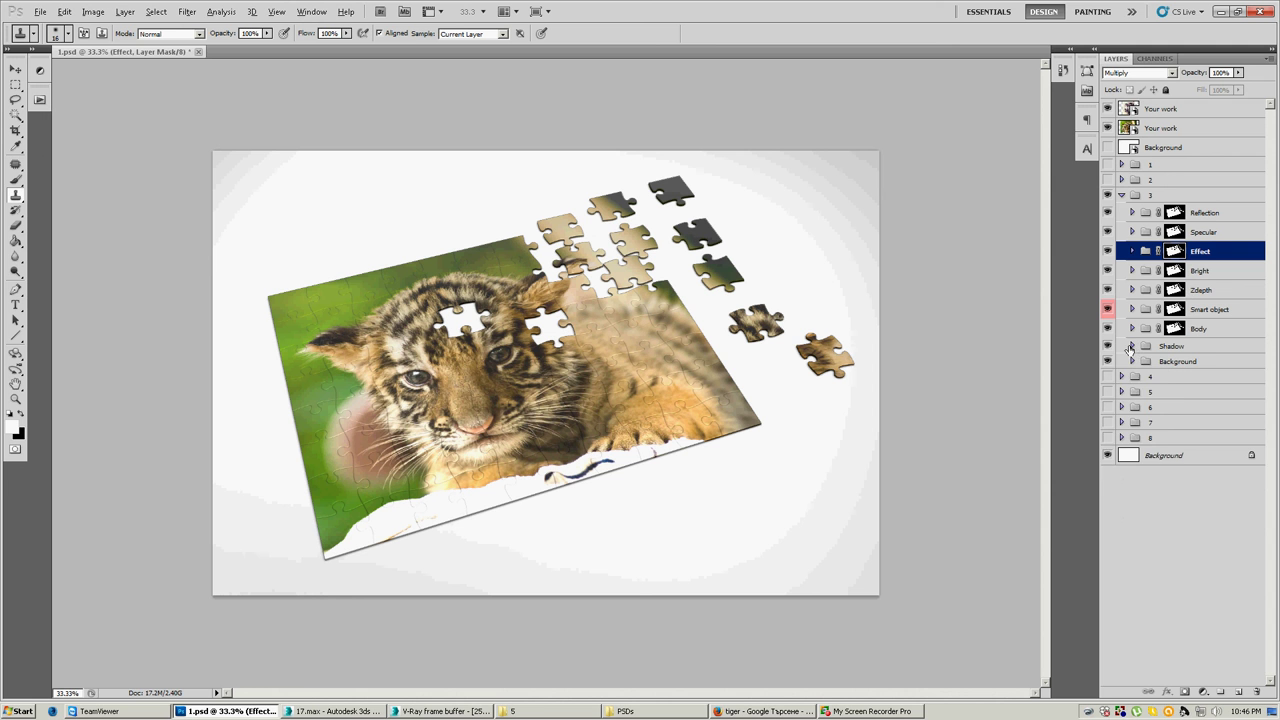
{"action": "left_click", "coordinate": [1132, 346]}
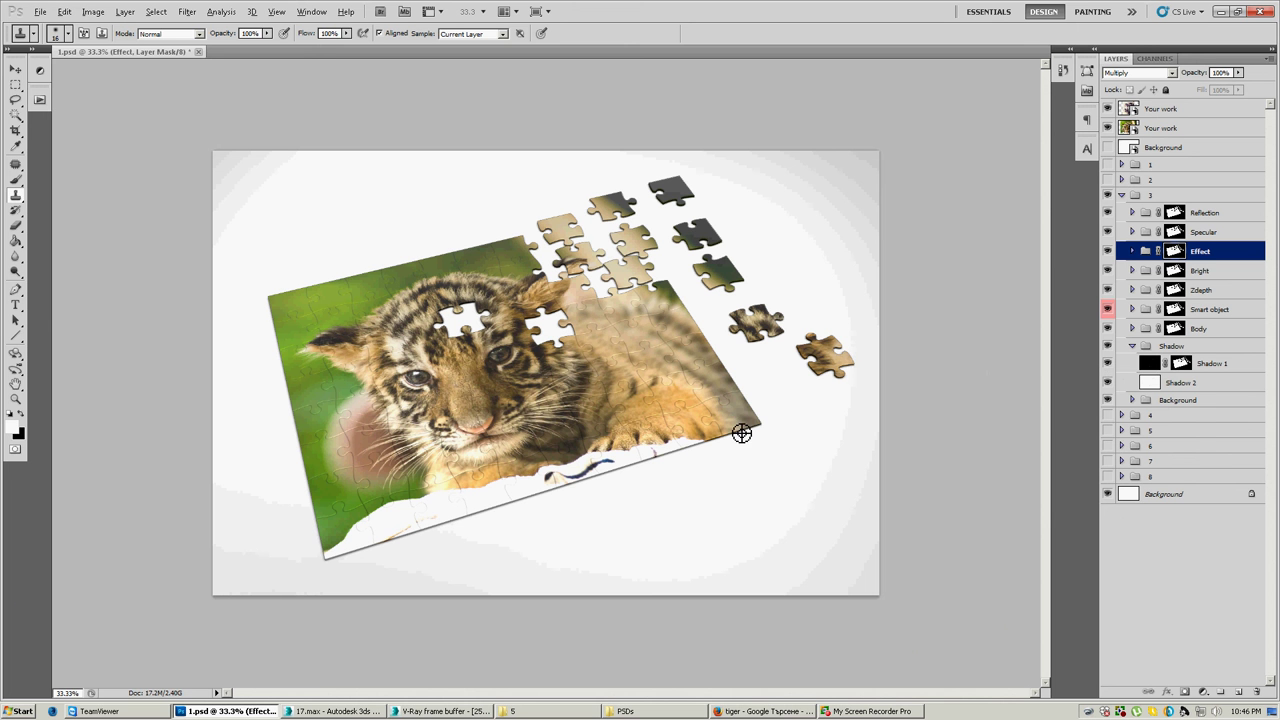
{"action": "left_click", "coordinate": [15, 69]}
{"action": "scroll", "coordinate": [743, 443], "scroll_direction": "up", "scroll_amount": 3}
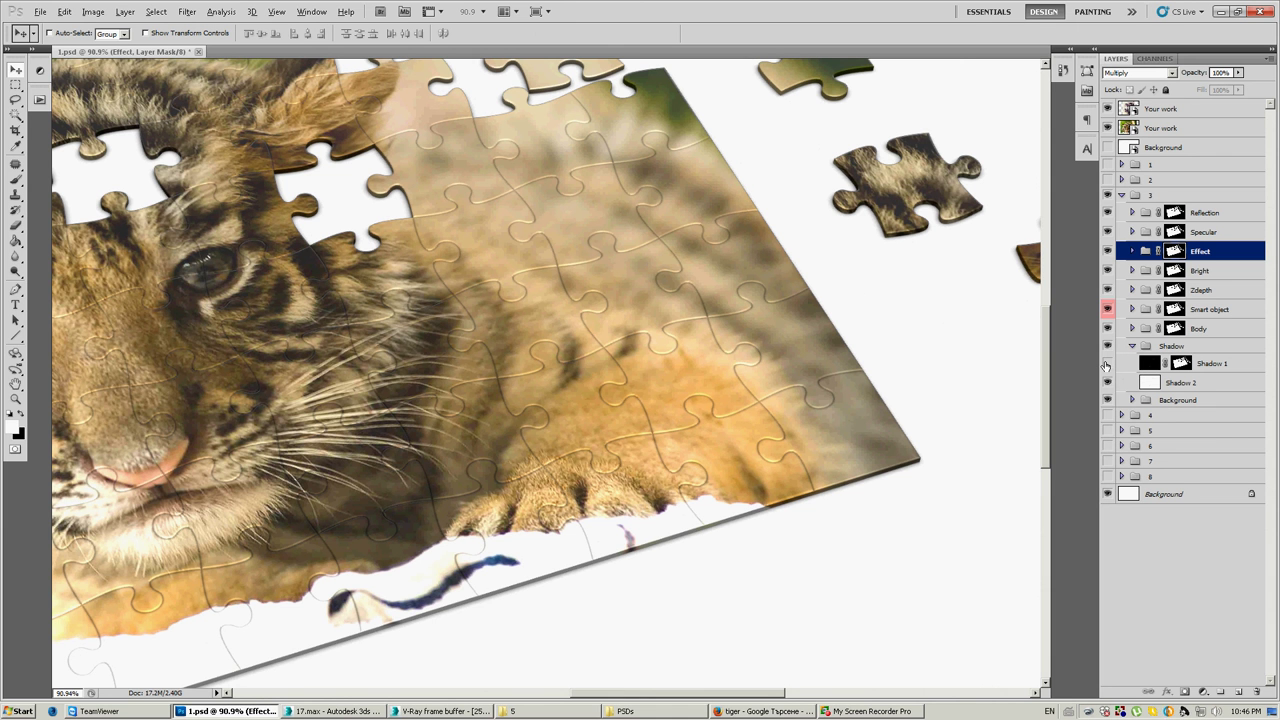
{"action": "left_click", "coordinate": [1108, 384]}
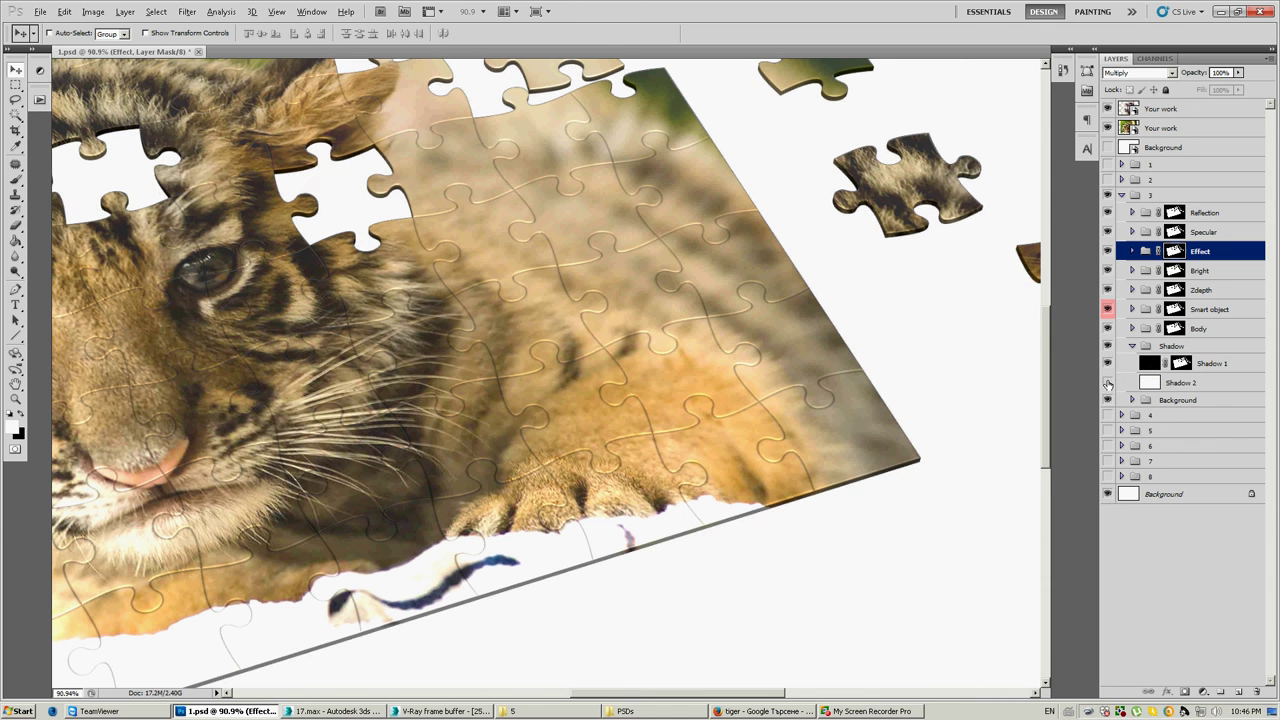
{"action": "left_click", "coordinate": [1108, 384]}
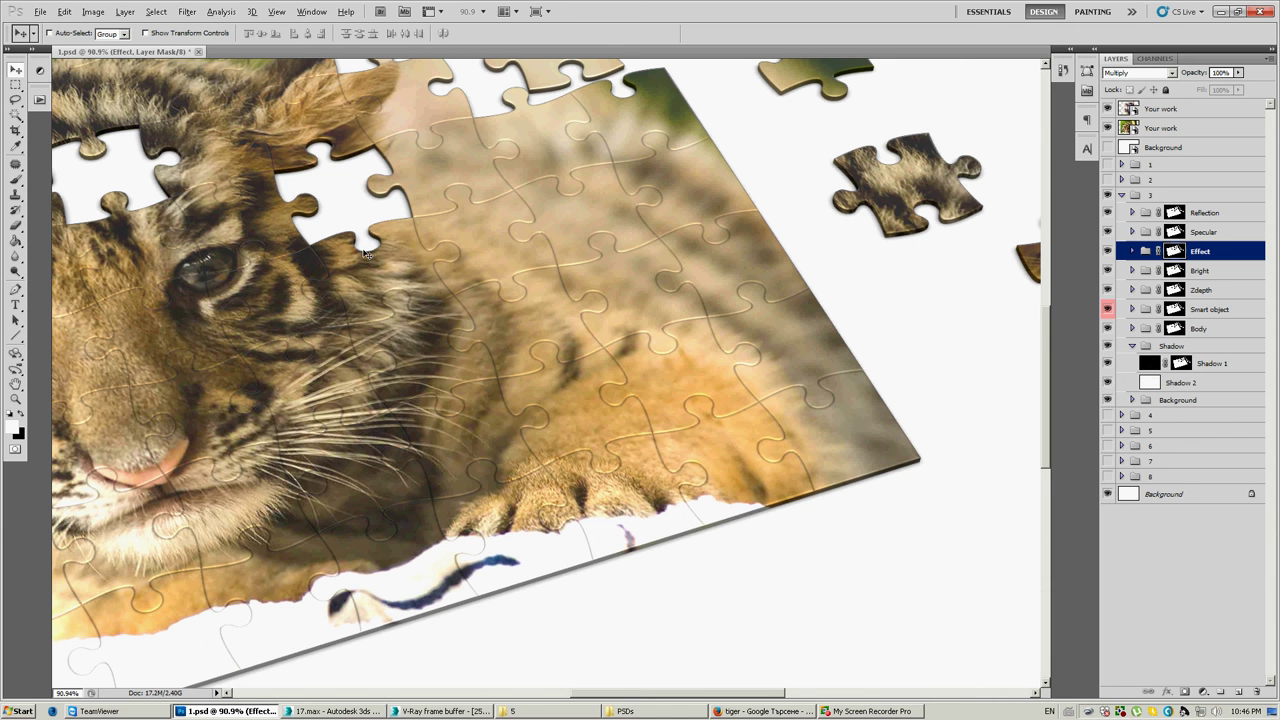
{"action": "left_click", "coordinate": [1210, 364]}
{"action": "left_click", "coordinate": [1107, 364]}
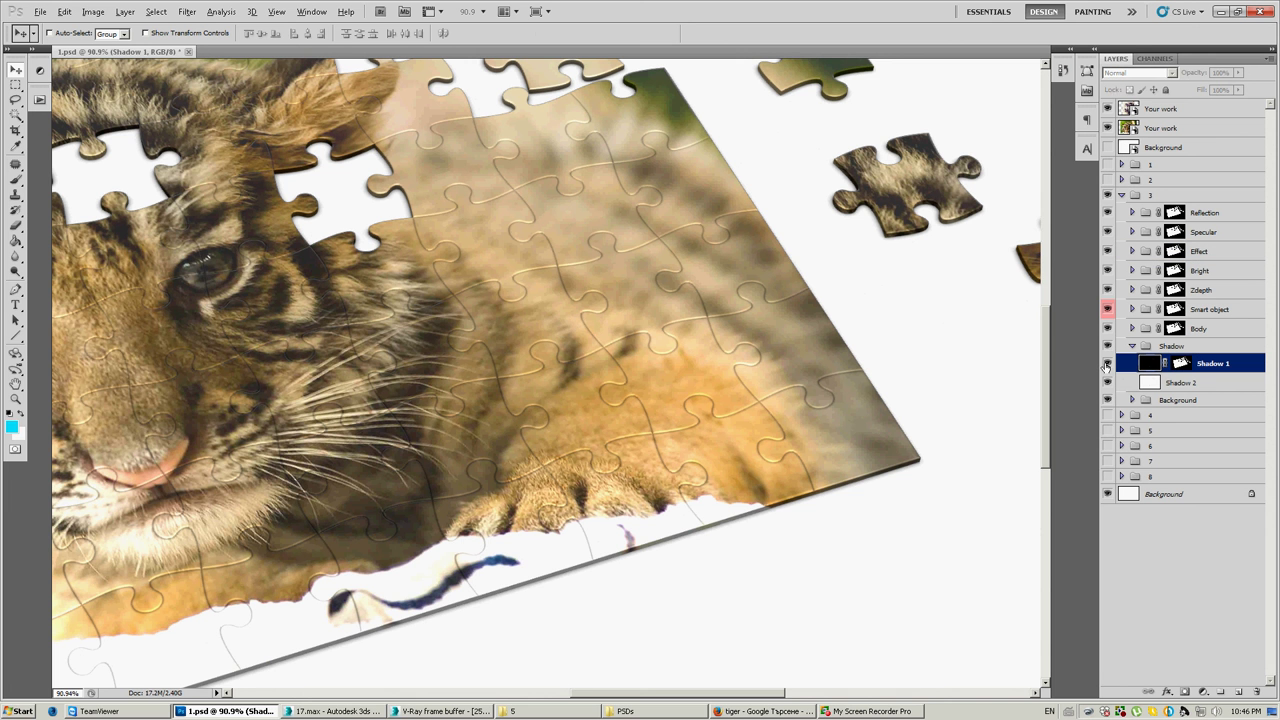
{"action": "left_click_drag", "start_coordinate": [708, 280], "coordinate": [465, 272]}
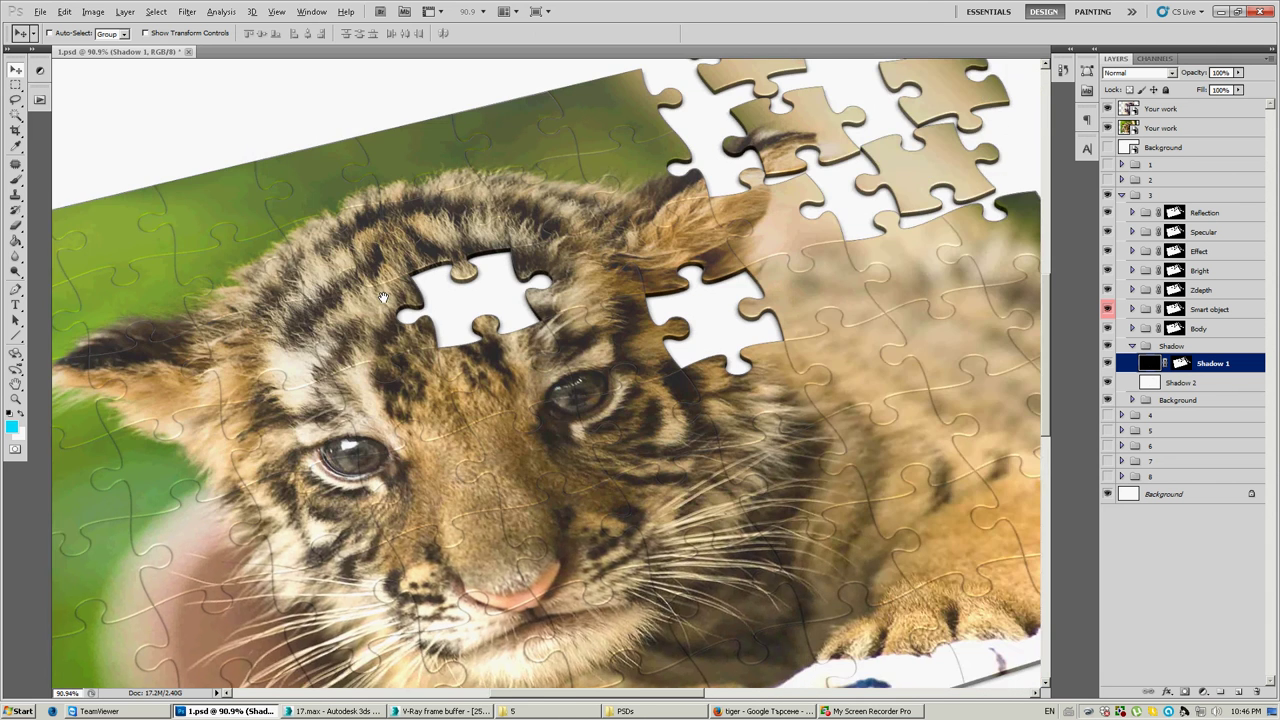
{"action": "left_click_drag", "start_coordinate": [268, 312], "coordinate": [536, 312]}
{"action": "left_click", "coordinate": [1107, 363]}
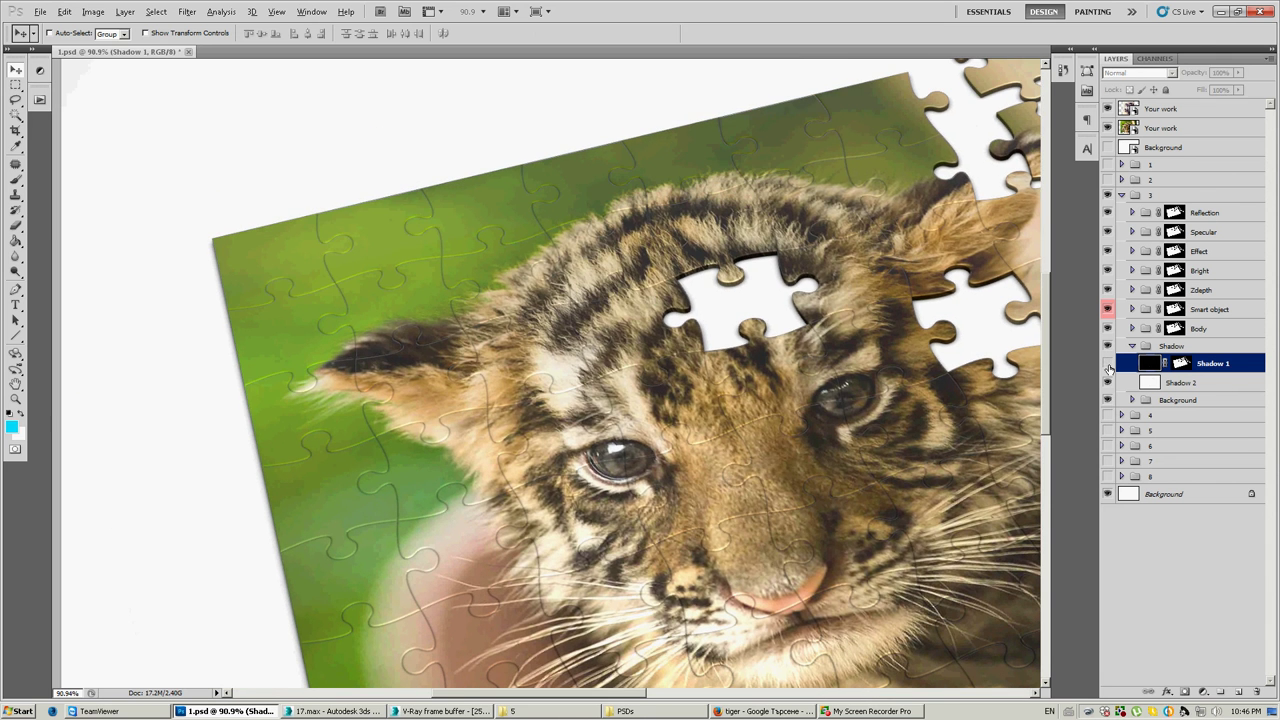
{"action": "key", "text": "ctrl+0"}
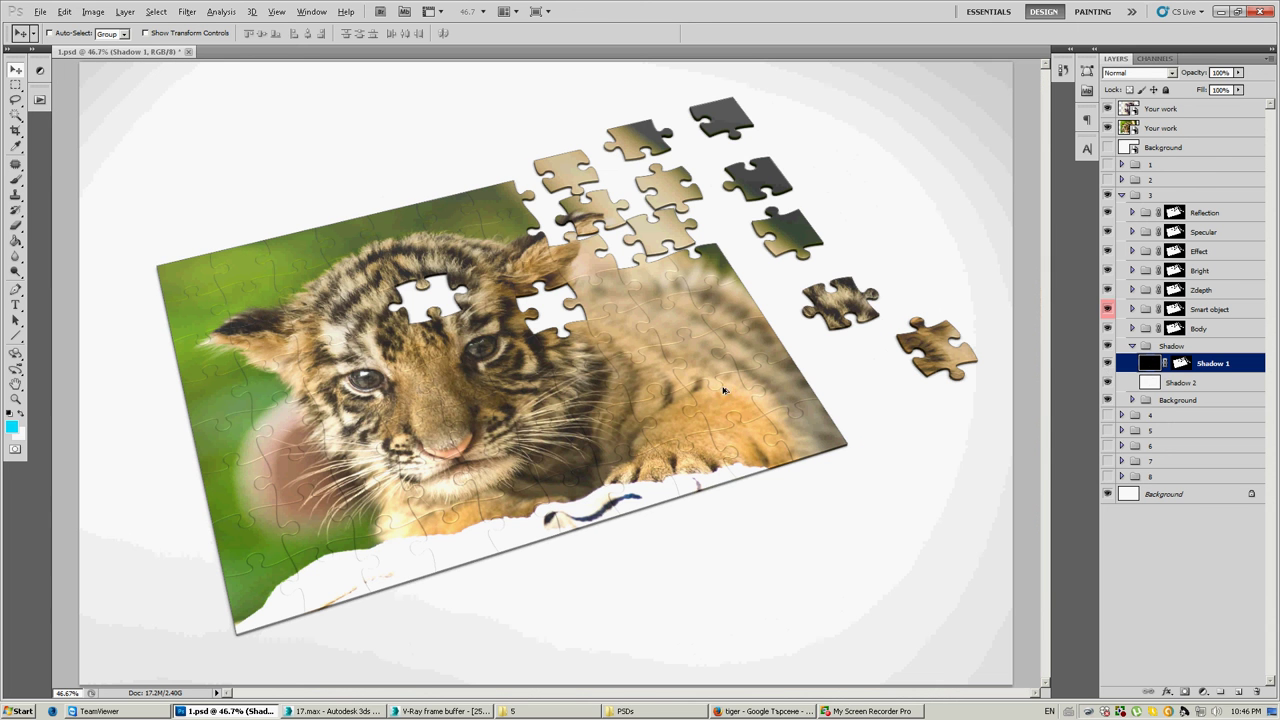
{"action": "key", "text": "alt"}
{"action": "left_click", "coordinate": [1132, 345]}
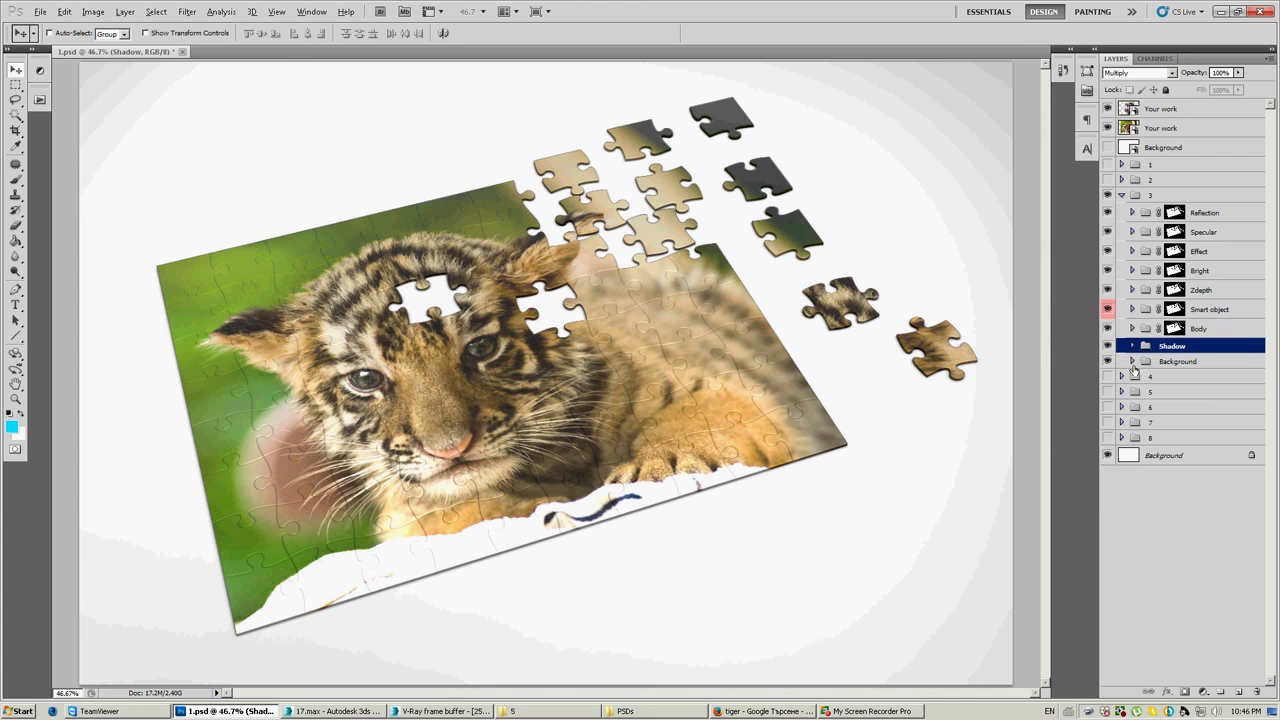
{"action": "left_click", "coordinate": [1145, 362]}
{"action": "left_click", "coordinate": [1132, 362]}
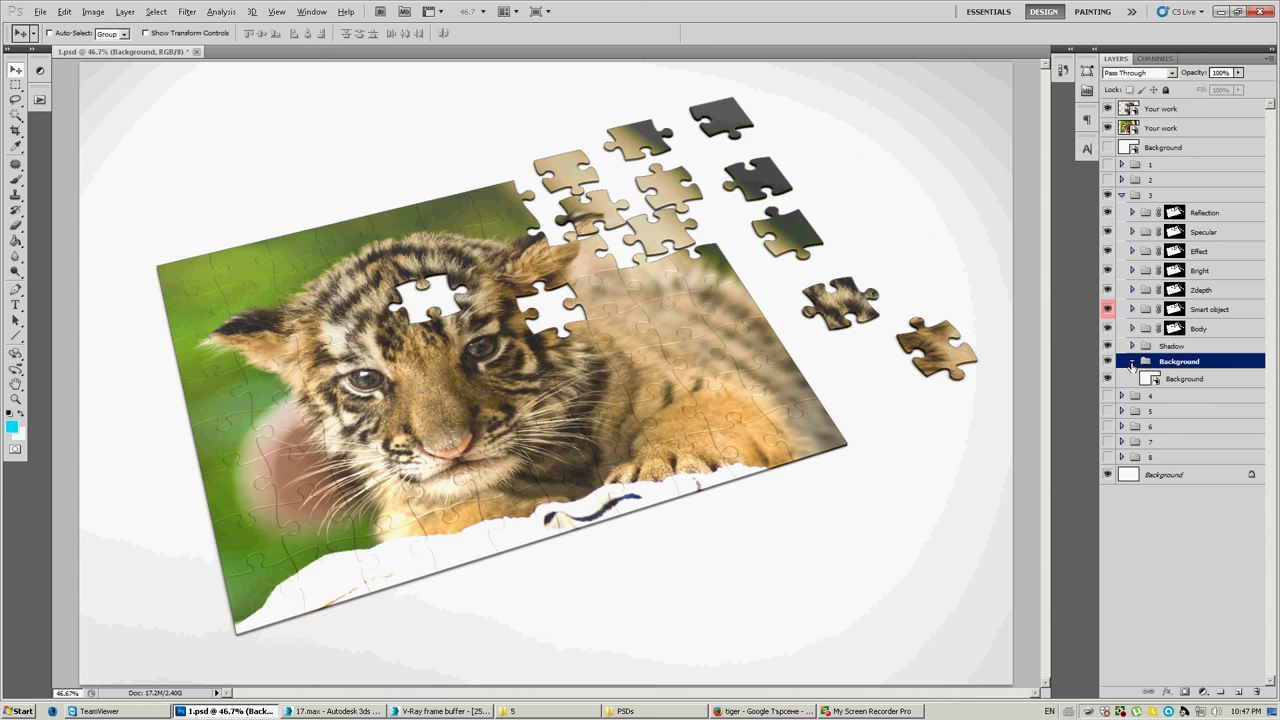
{"action": "scroll", "coordinate": [840, 397], "scroll_direction": "down", "scroll_amount": 1}
{"action": "key", "text": "alt"}
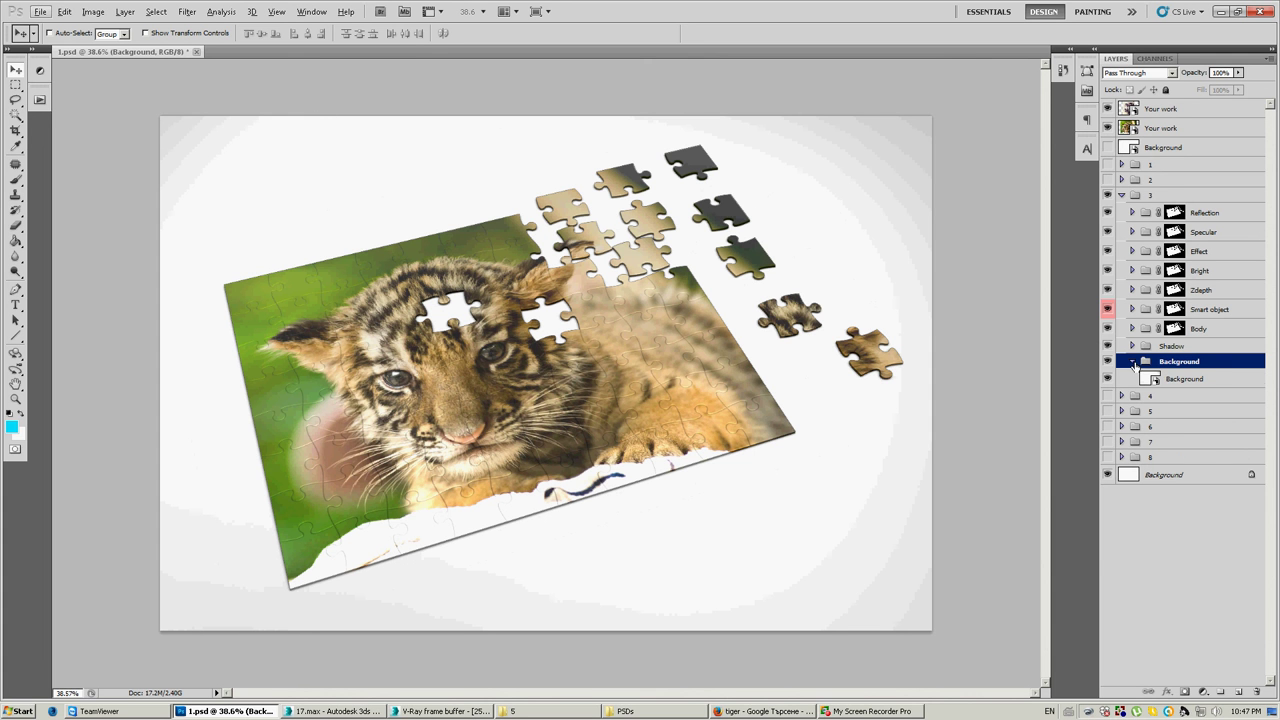
{"action": "left_click", "coordinate": [1133, 362]}
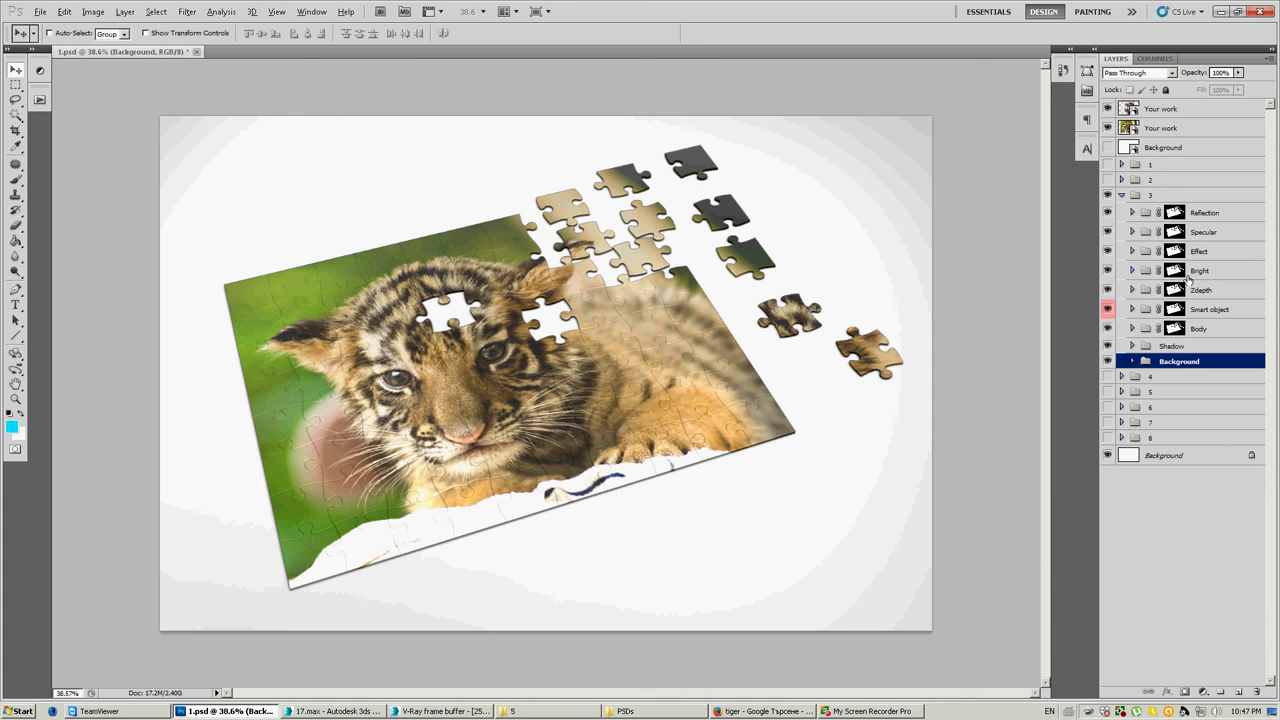
{"action": "left_click", "coordinate": [1201, 345]}
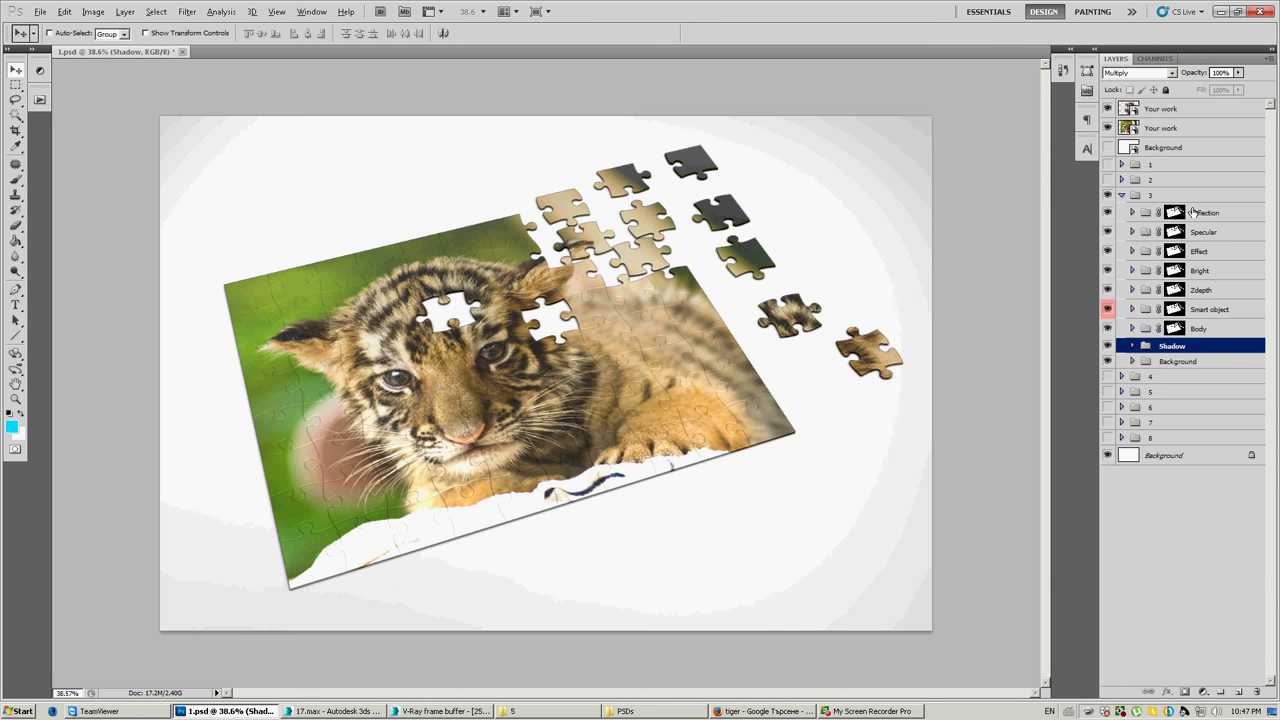
Step: Select every layer from Reflection through Shadow
{"action": "left_click", "coordinate": [1225, 214], "text": "shift"}
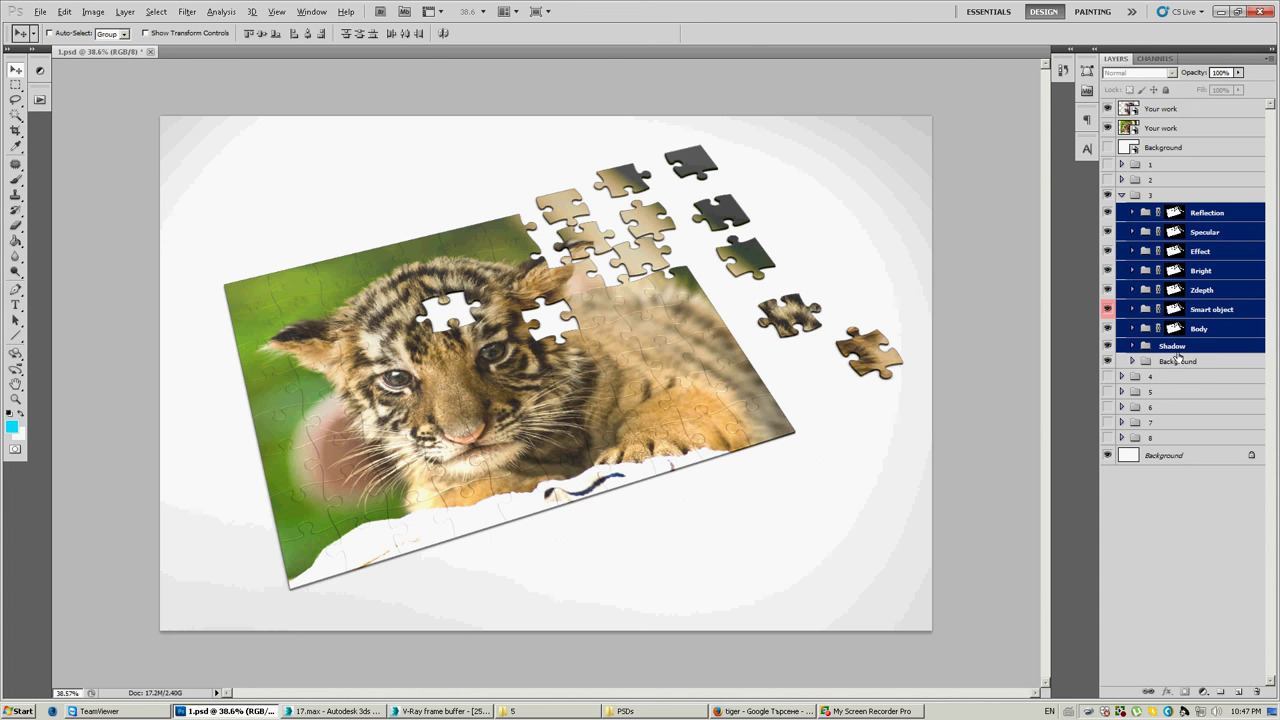
{"action": "left_click", "coordinate": [1183, 362]}
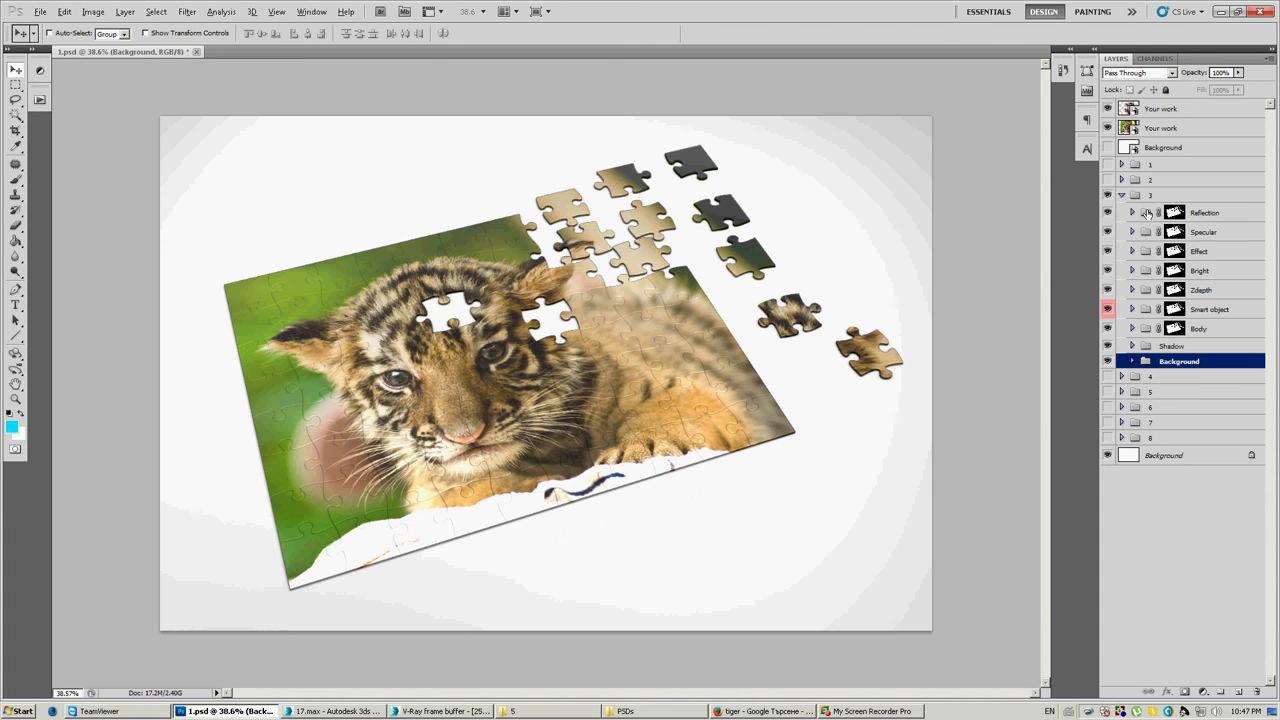
{"action": "left_click", "coordinate": [1148, 196]}
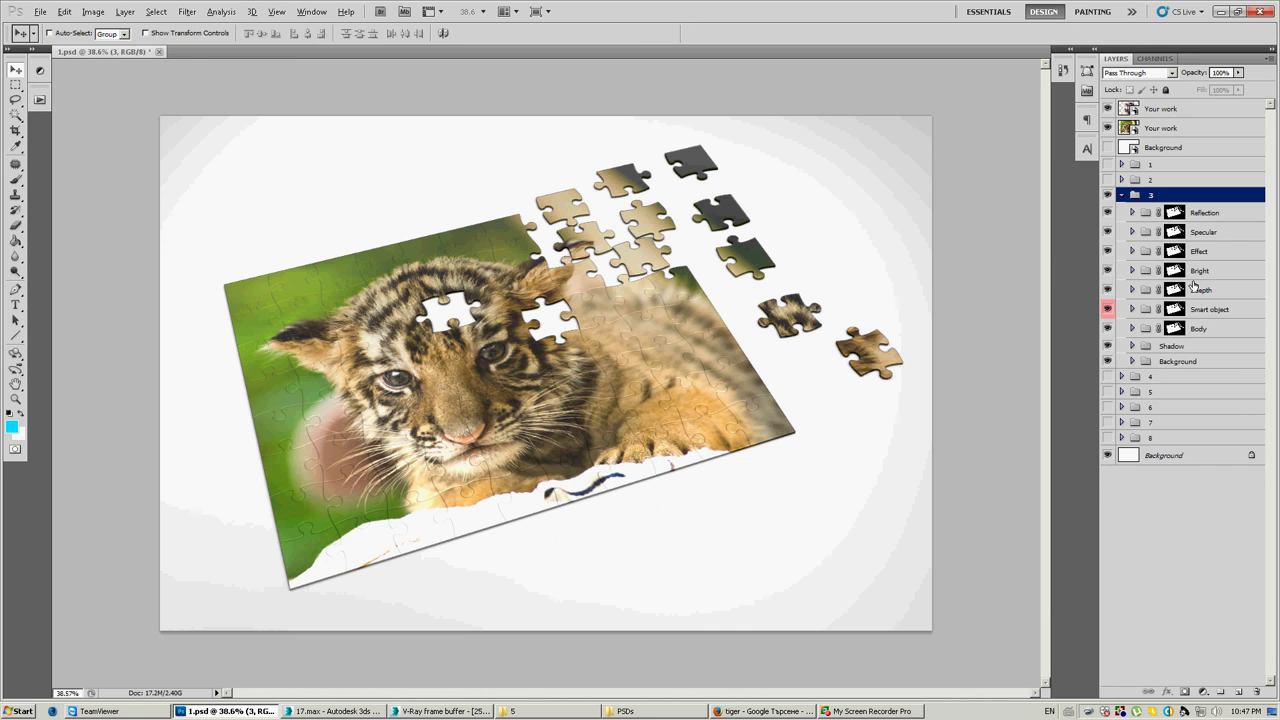
{"action": "left_click", "coordinate": [1201, 345]}
{"action": "left_click", "coordinate": [1204, 222], "text": "shift"}
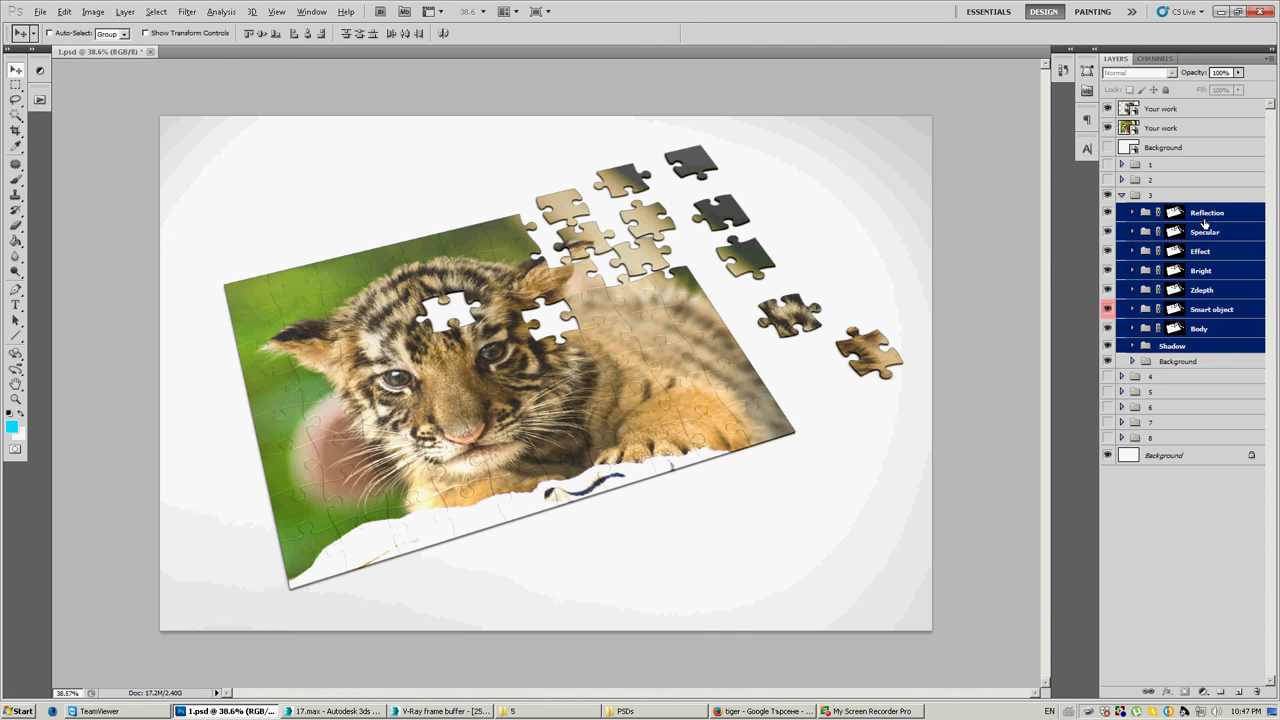
Step: Free Transform the selected layers down to about 98.98% and apply it
{"action": "left_click", "coordinate": [63, 12]}
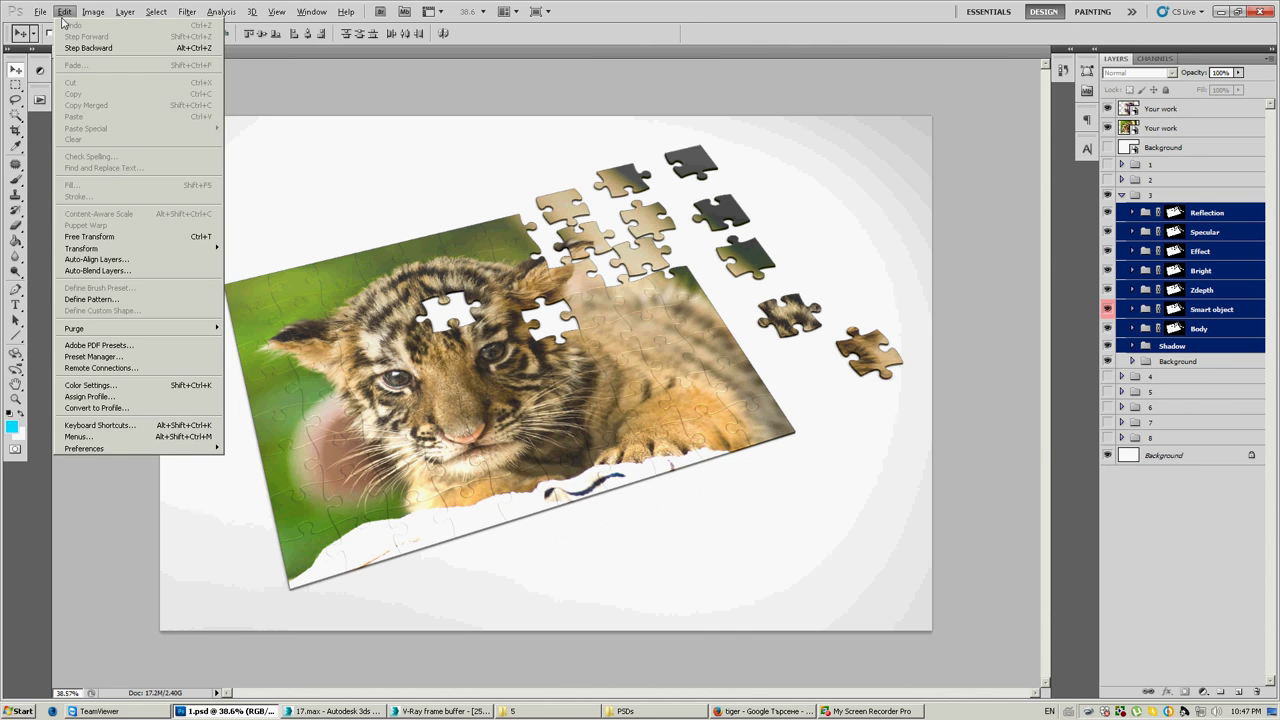
{"action": "left_click", "coordinate": [95, 236]}
{"action": "key", "text": "ctrl+0"}
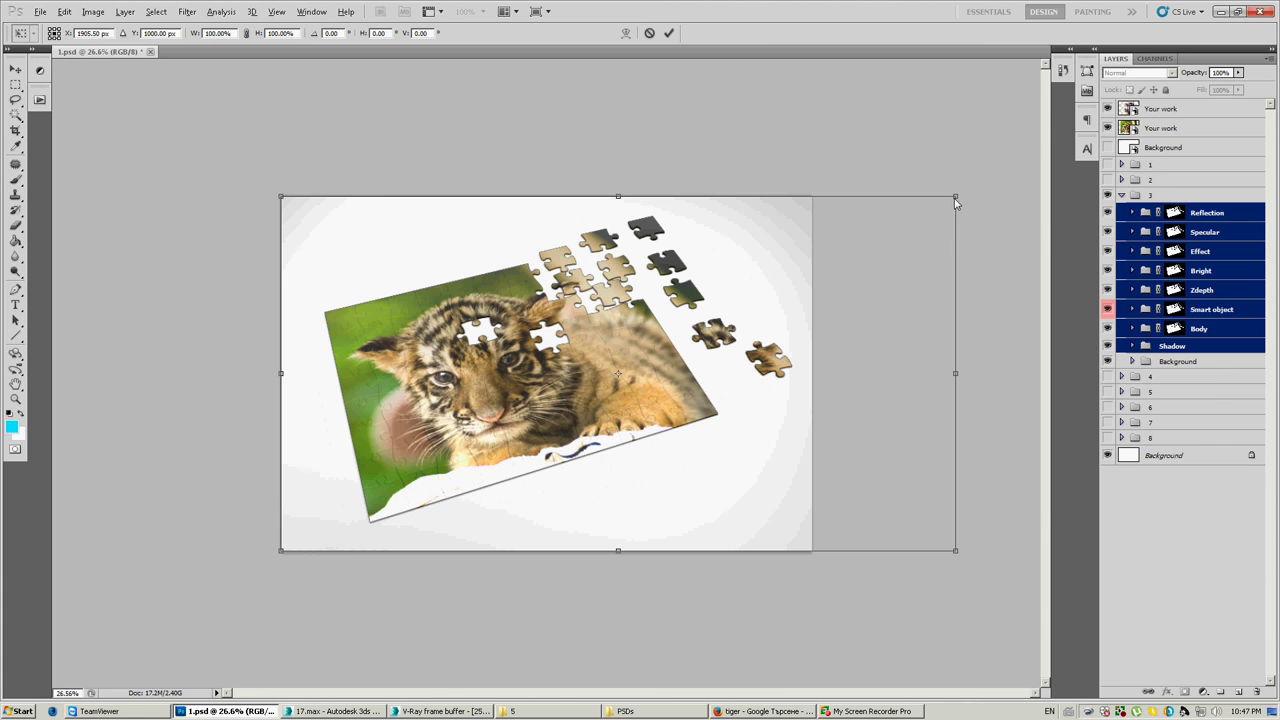
{"action": "left_click_drag", "start_coordinate": [956, 197], "coordinate": [911, 221]}
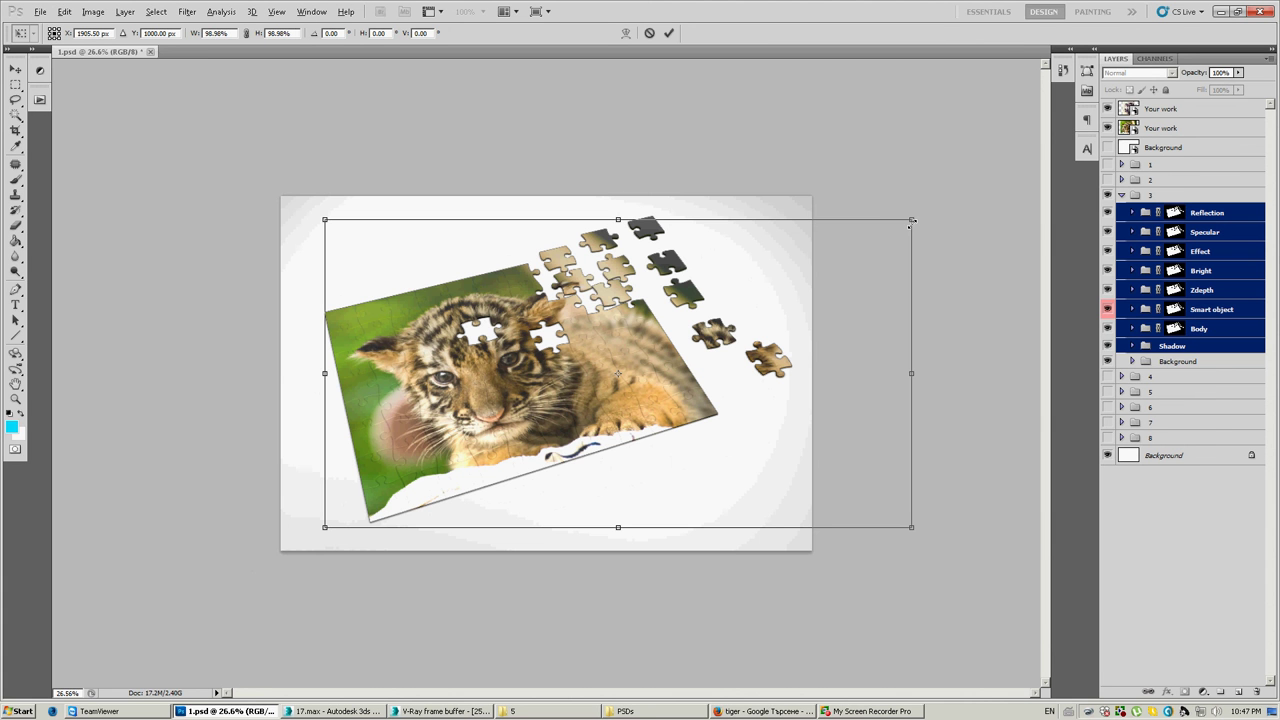
{"action": "key", "text": "Return"}
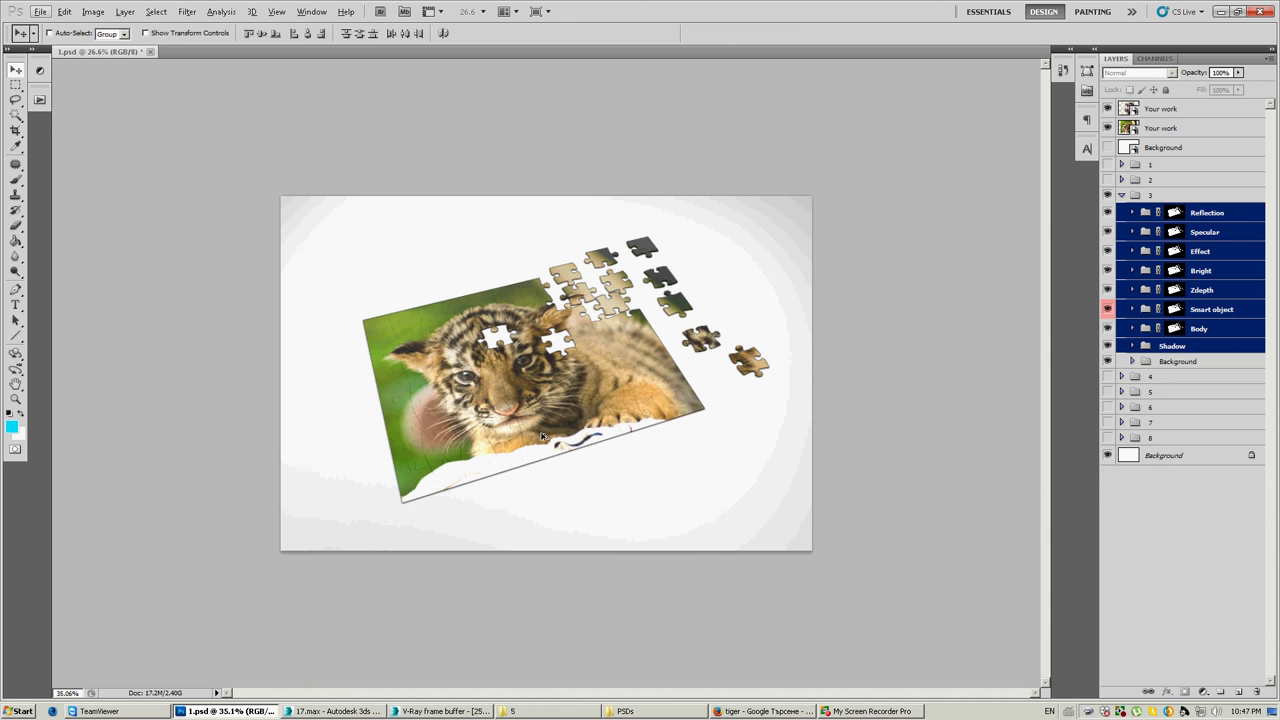
Step: Zoom in and pan across the resized tiger puzzle to inspect it
{"action": "scroll", "coordinate": [545, 436], "scroll_direction": "up", "scroll_amount": 1}
{"action": "scroll", "coordinate": [547, 432], "scroll_direction": "up", "scroll_amount": 1}
{"action": "scroll", "coordinate": [555, 413], "scroll_direction": "up", "scroll_amount": 1}
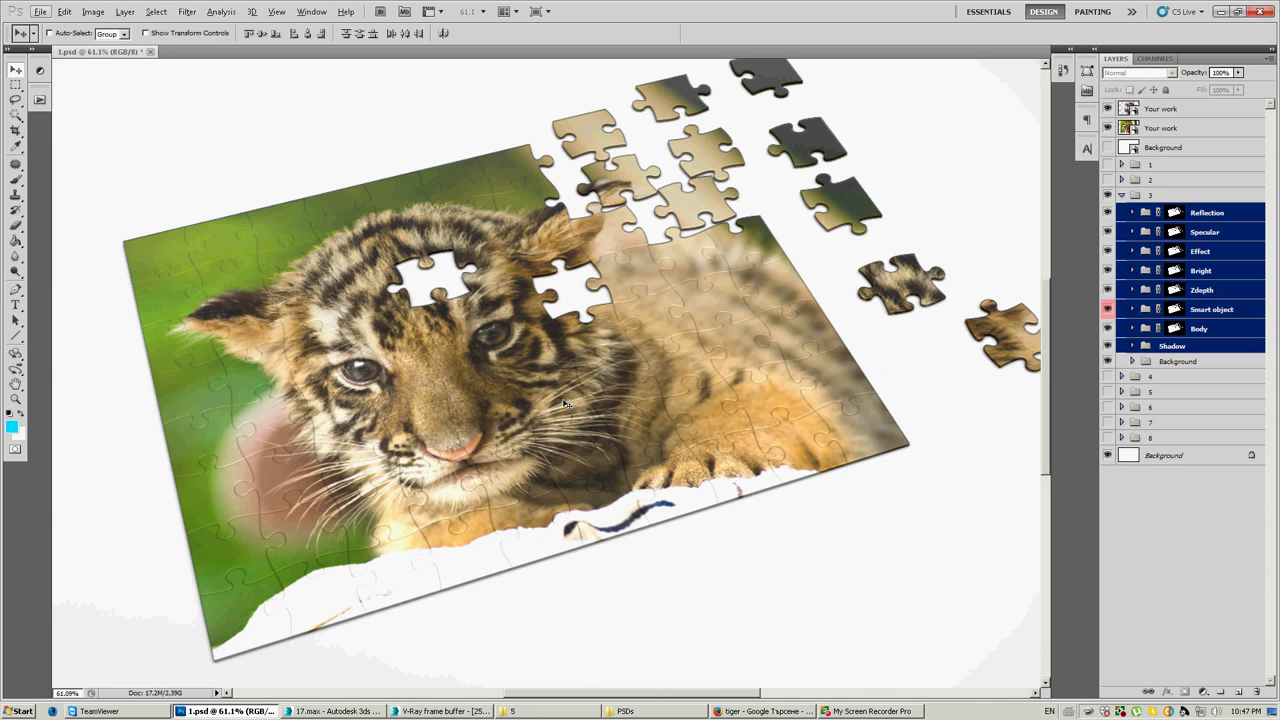
{"action": "scroll", "coordinate": [565, 403], "scroll_direction": "up", "scroll_amount": 2}
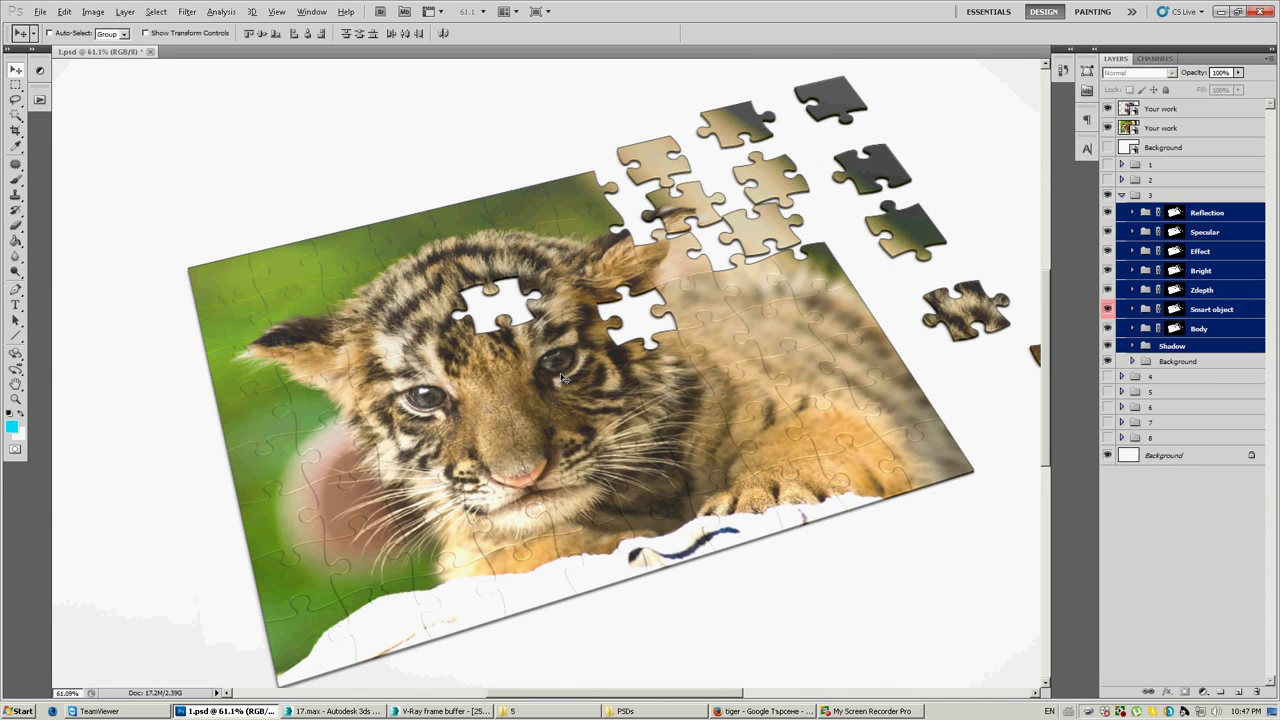
{"action": "scroll", "coordinate": [563, 378], "scroll_direction": "up", "scroll_amount": 2}
{"action": "left_click_drag", "start_coordinate": [632, 348], "coordinate": [517, 347]}
Step: Select the Effect layer, zoom back out, and collapse group 3
{"action": "left_click", "coordinate": [478, 421], "text": "ctrl"}
{"action": "scroll", "coordinate": [517, 347], "scroll_direction": "down", "scroll_amount": 5}
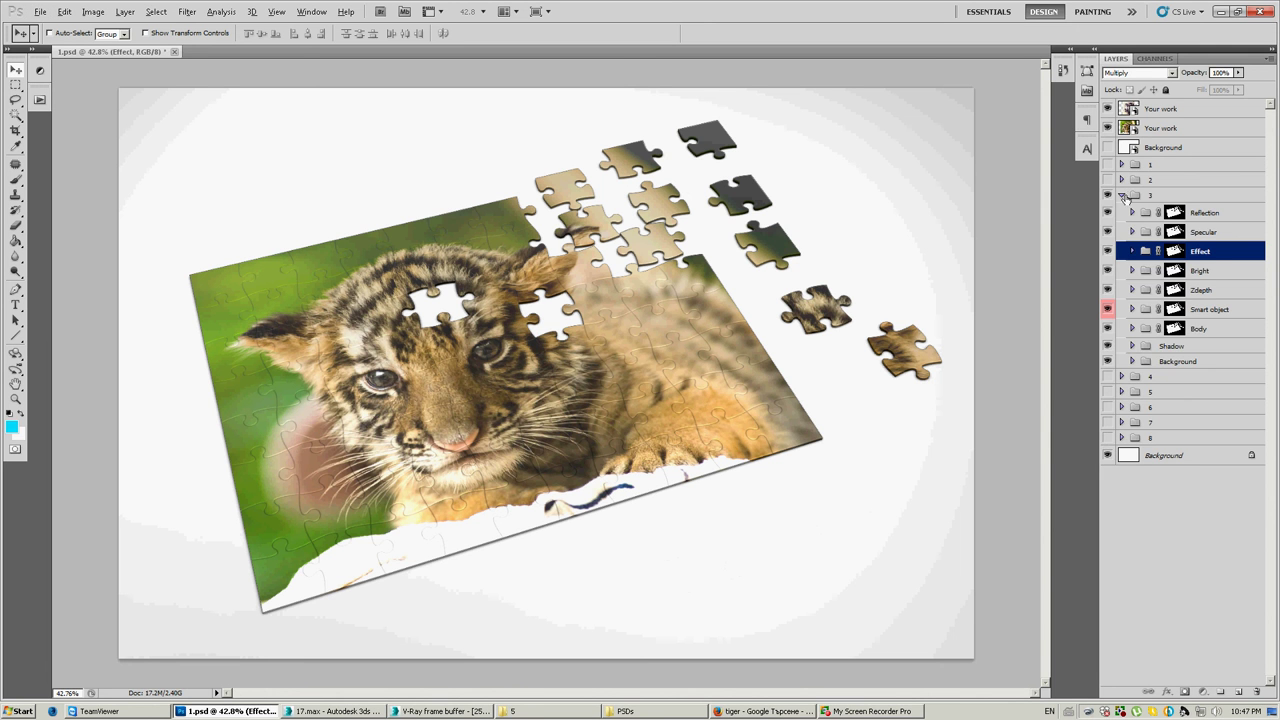
{"action": "left_click", "coordinate": [1122, 195]}
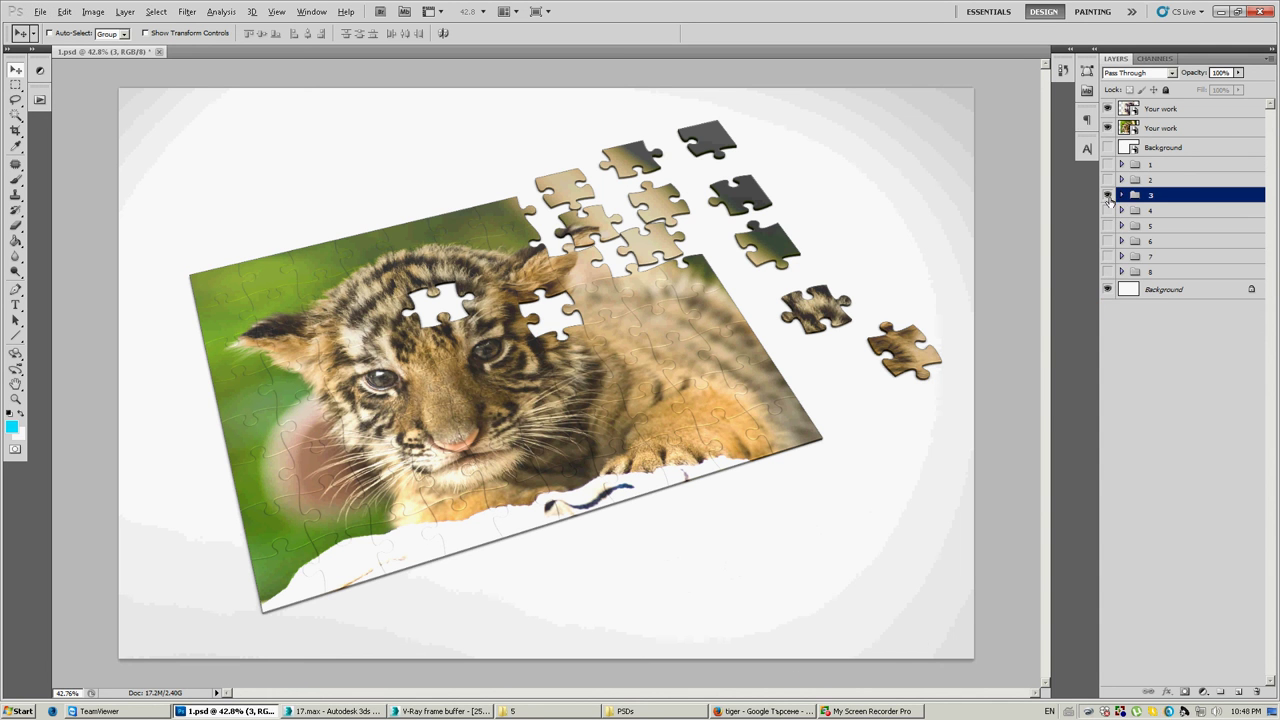